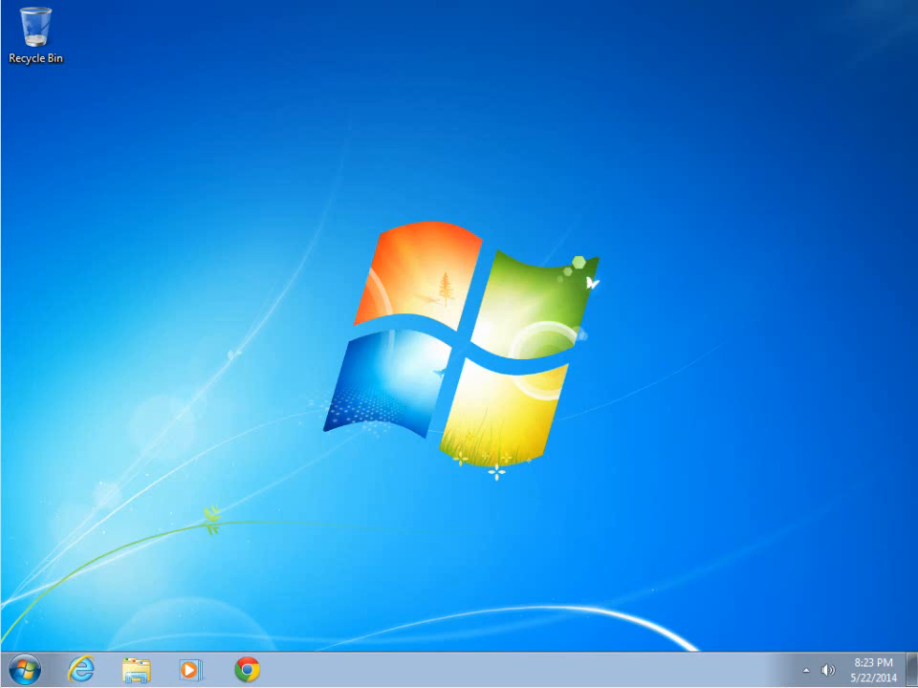
Step: Launch Google Chrome from the taskbar
{"action": "left_click", "coordinate": [247, 669]}
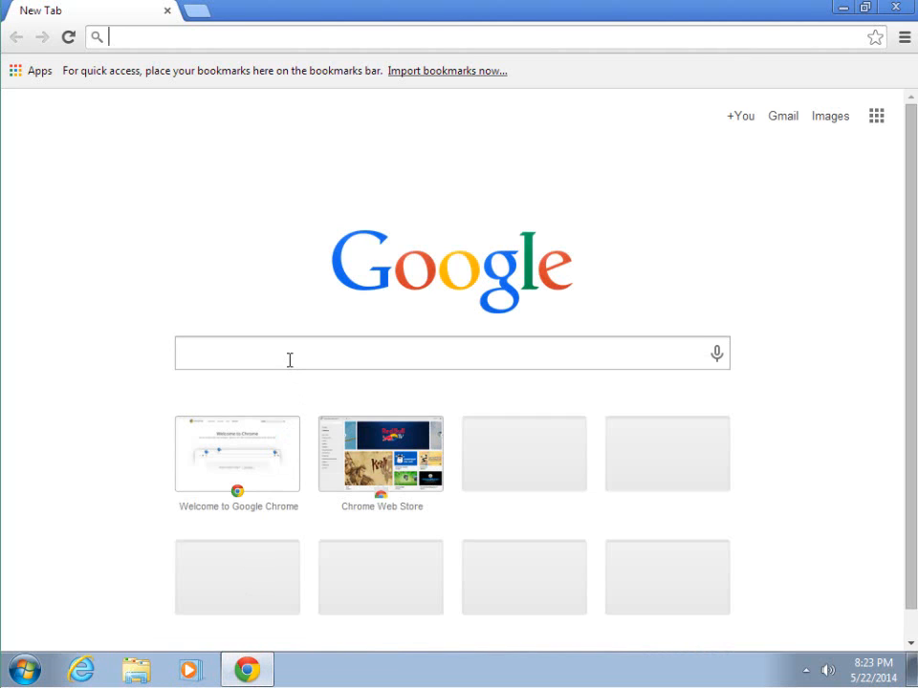
Step: Search 'source tree', download SourceTreeSetup_1.5.2.exe from sourcetreeapp.com and open it
{"action": "left_click", "coordinate": [289, 360]}
{"action": "type", "text": "sour"}
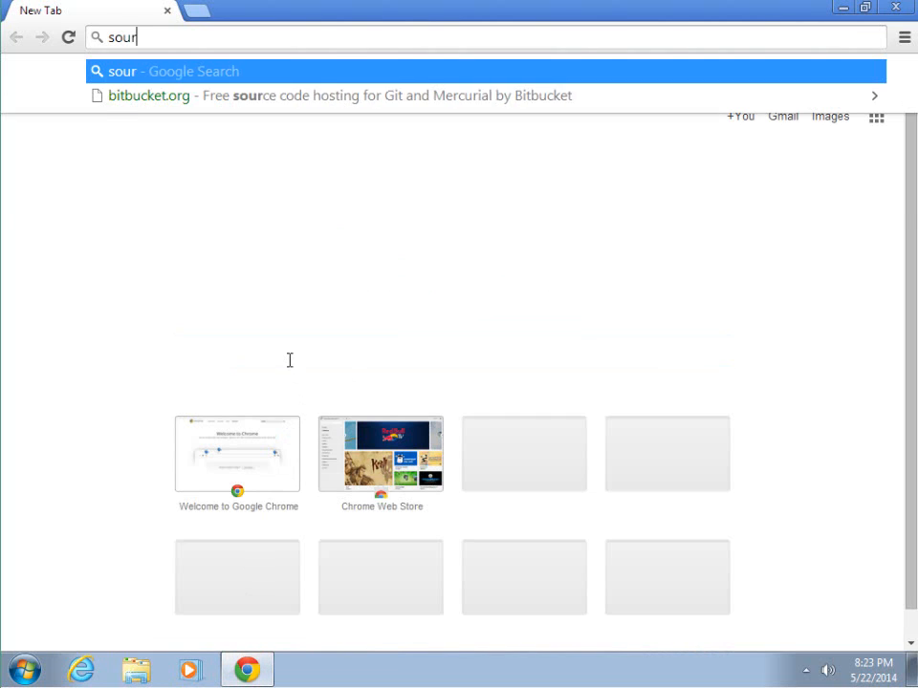
{"action": "type", "text": "ce tree"}
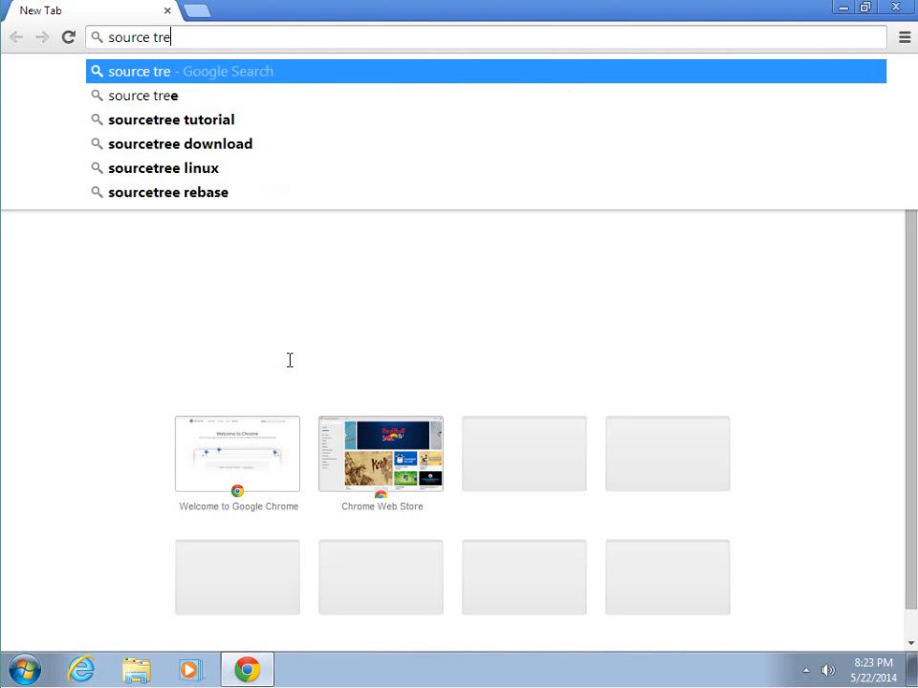
{"action": "key", "text": "Return"}
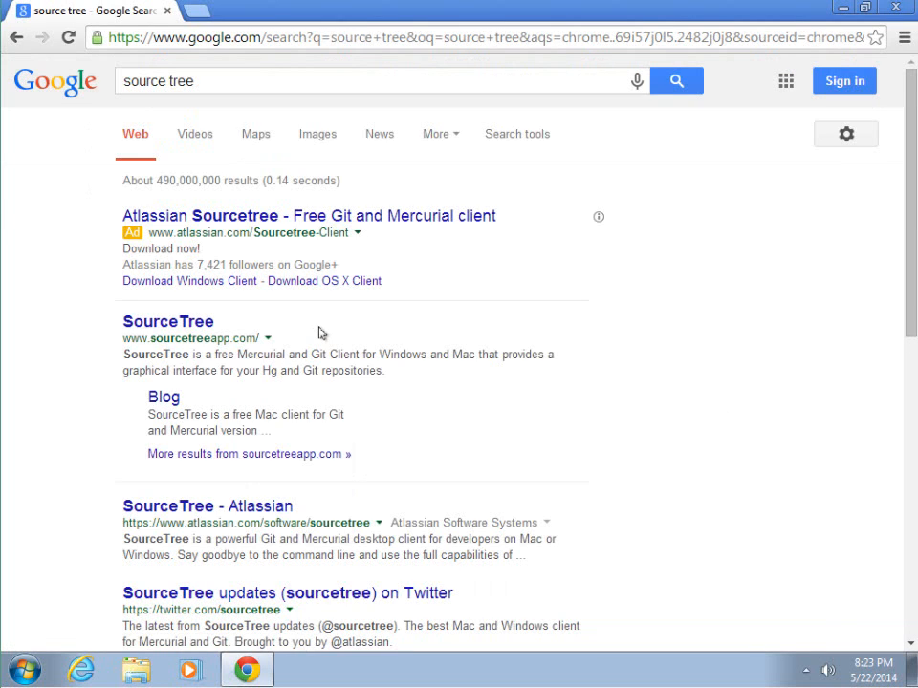
{"action": "left_click", "coordinate": [195, 333]}
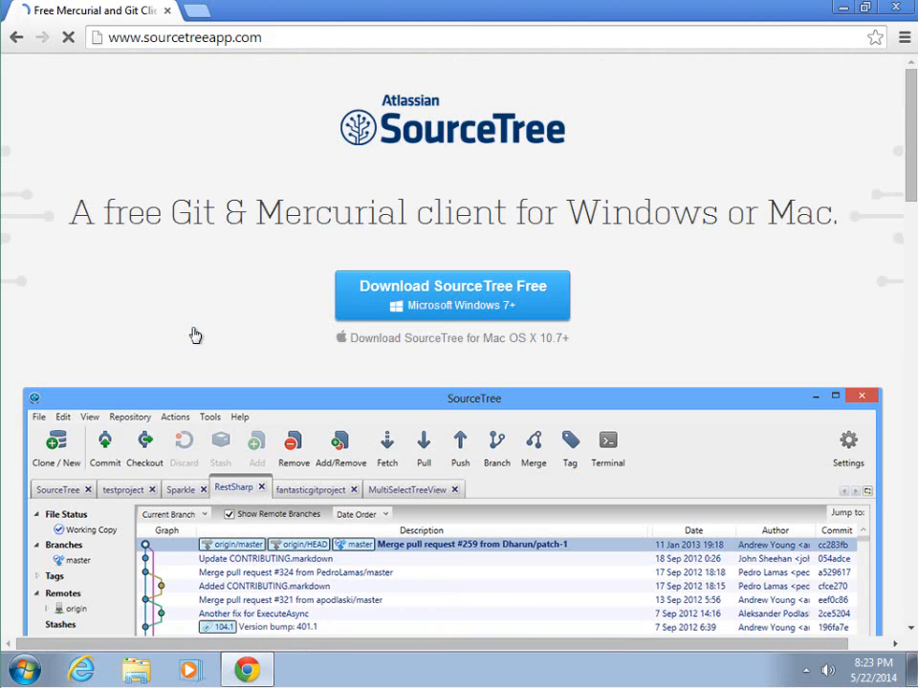
{"action": "left_click", "coordinate": [415, 315]}
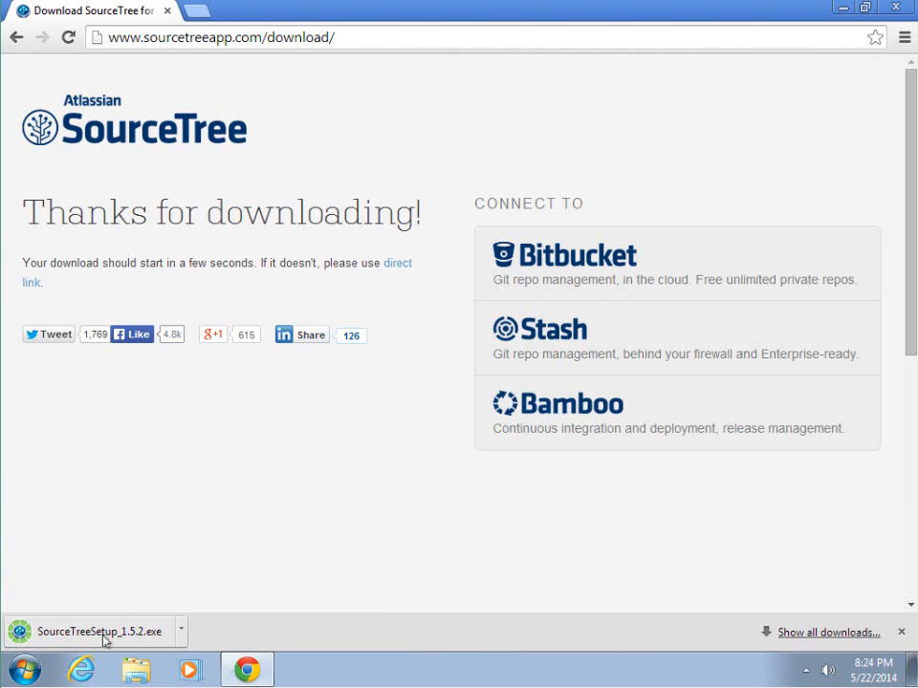
{"action": "left_click", "coordinate": [110, 637]}
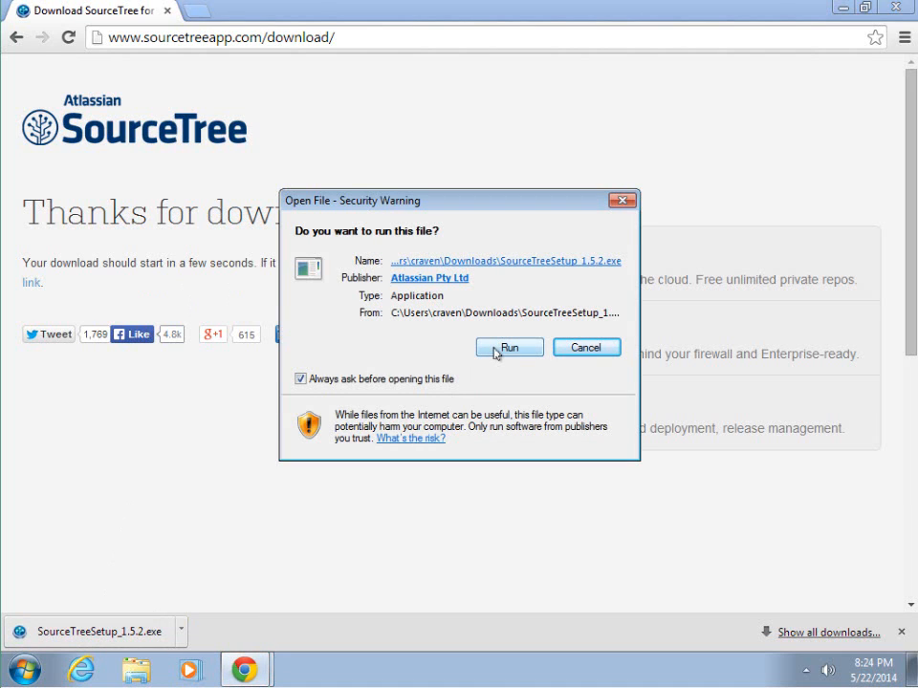
Step: Run the installer with default folder, approve UAC, and finish with SourceTree launching
{"action": "left_click", "coordinate": [497, 351]}
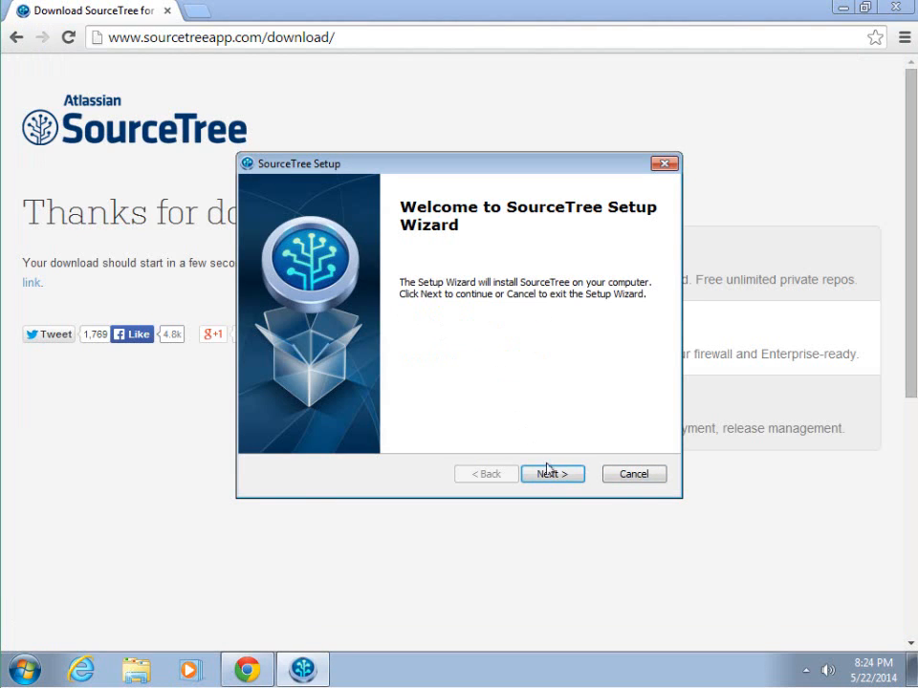
{"action": "left_click", "coordinate": [552, 475]}
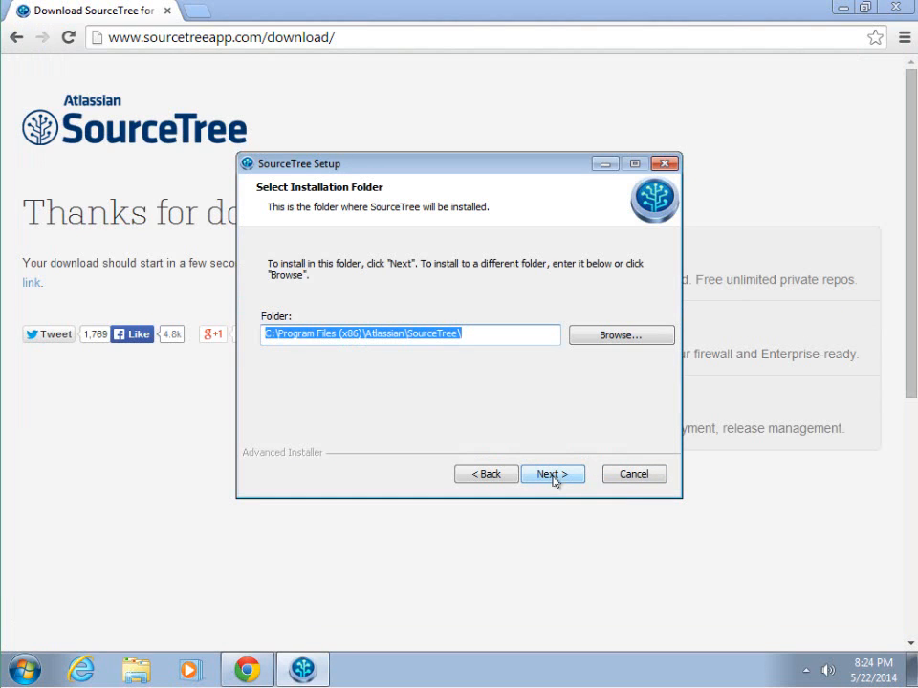
{"action": "left_click", "coordinate": [545, 475]}
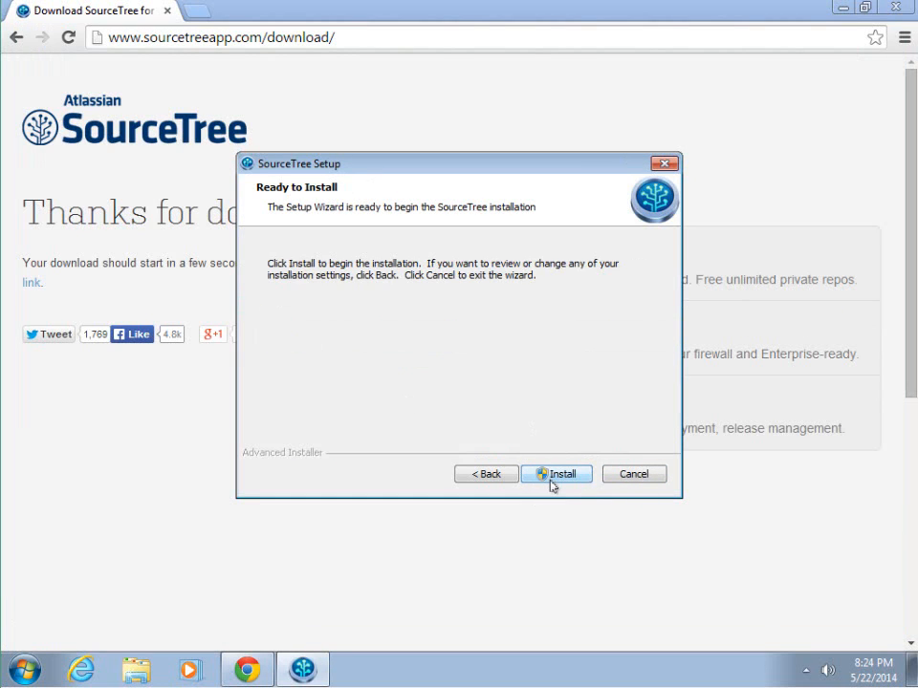
{"action": "left_click", "coordinate": [551, 478]}
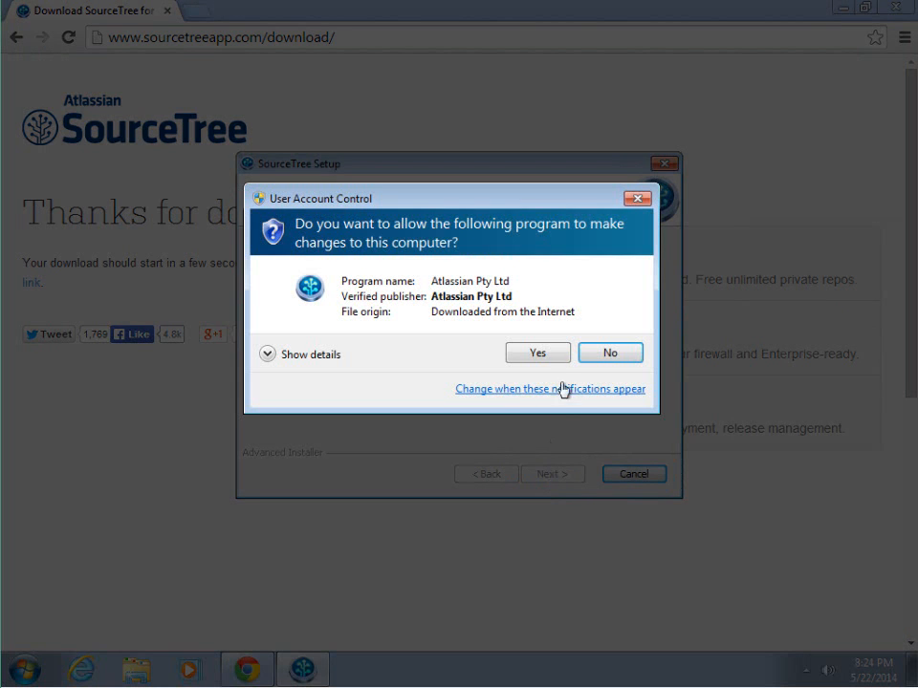
{"action": "left_click", "coordinate": [547, 356]}
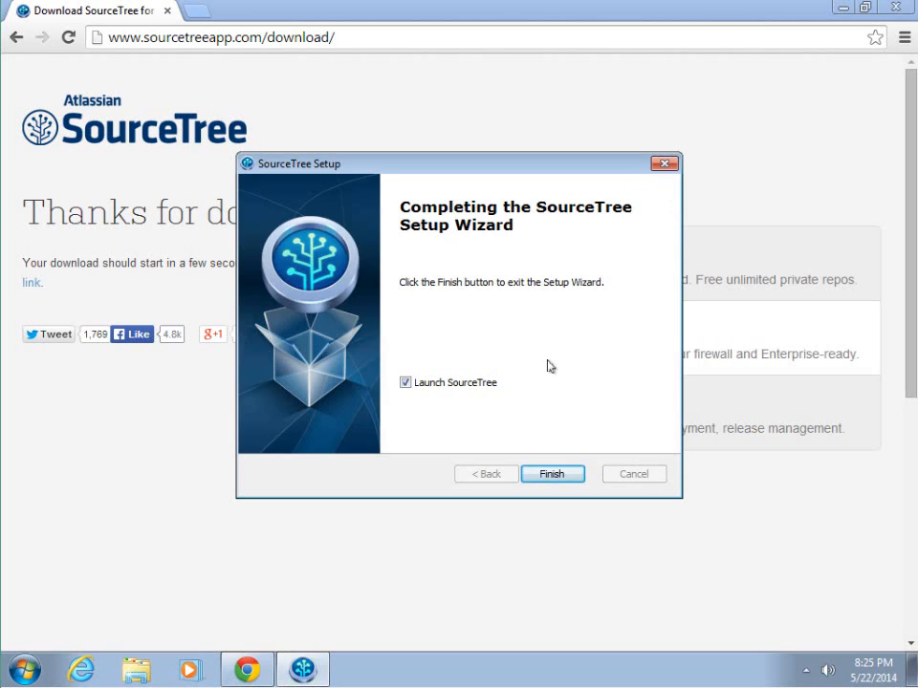
{"action": "left_click", "coordinate": [552, 474]}
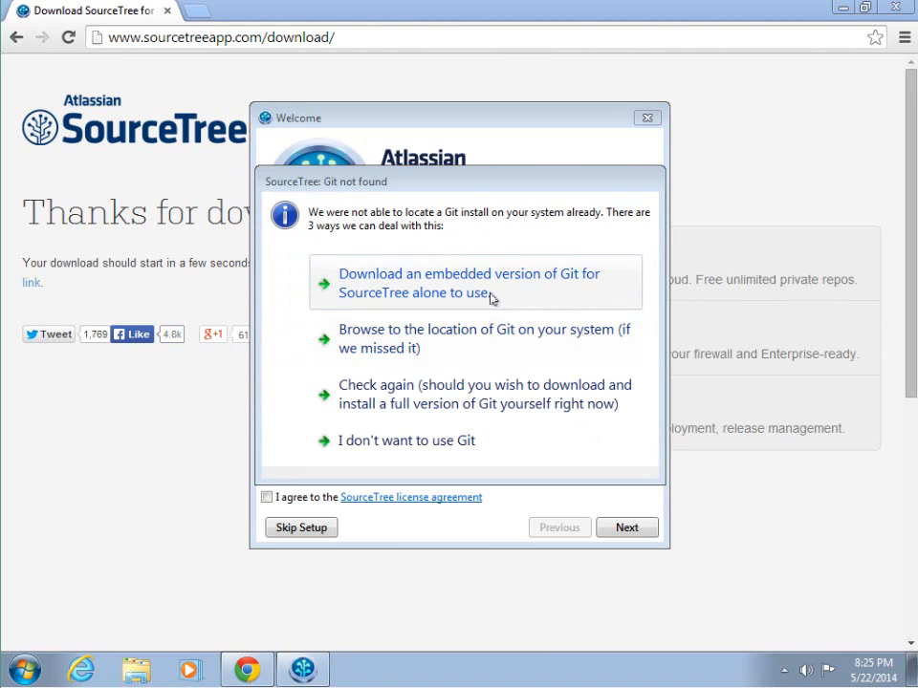
Step: Choose embedded Git and Mercurial, enter committer name and e-mail, accept licence, install ignore file
{"action": "left_click", "coordinate": [469, 283]}
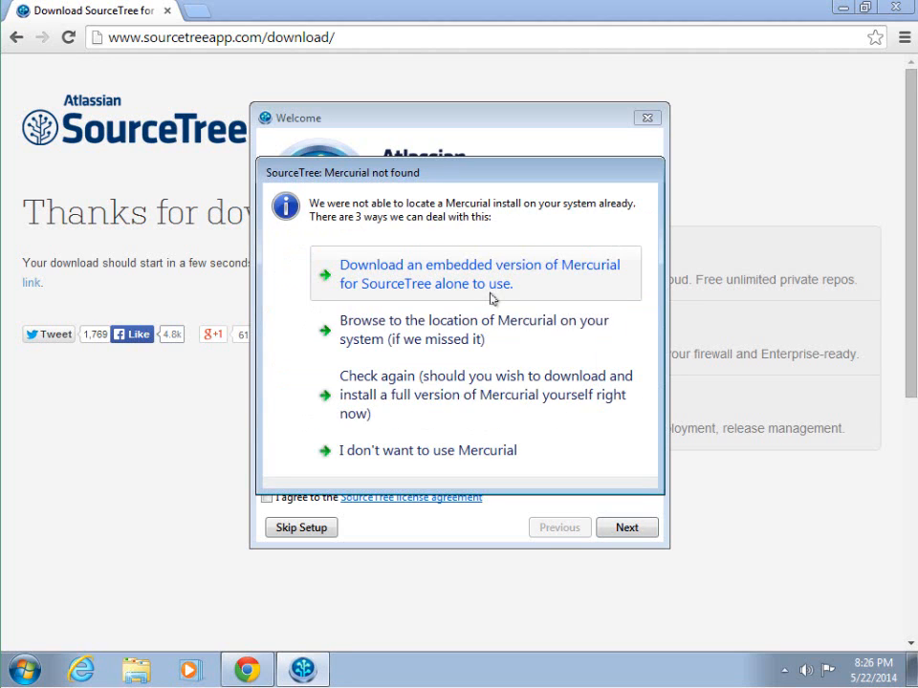
{"action": "left_click", "coordinate": [491, 297]}
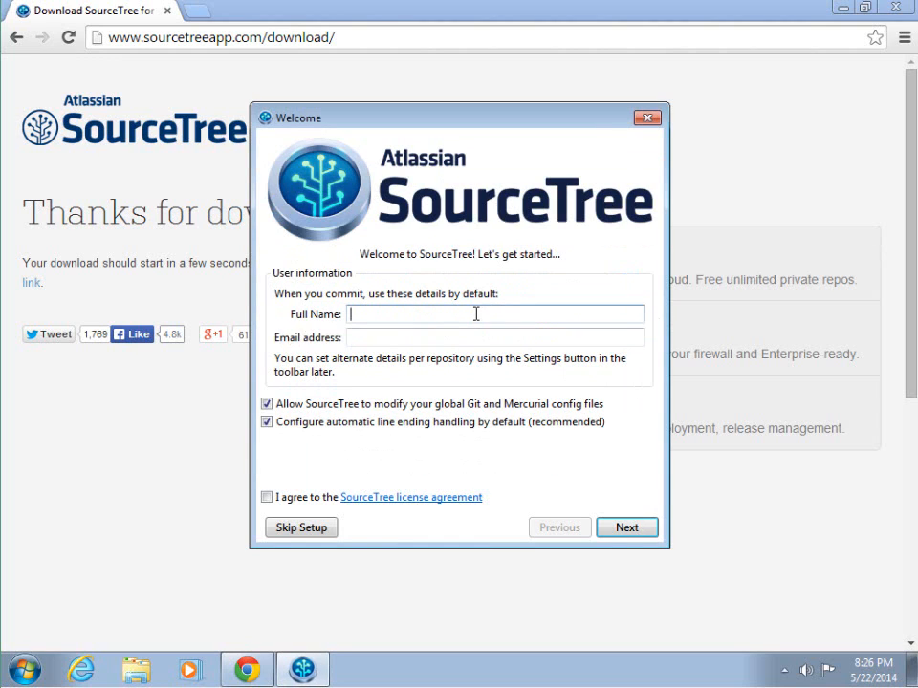
{"action": "type", "text": "Paul Vincent Craven"}
{"action": "key", "text": "Tab"}
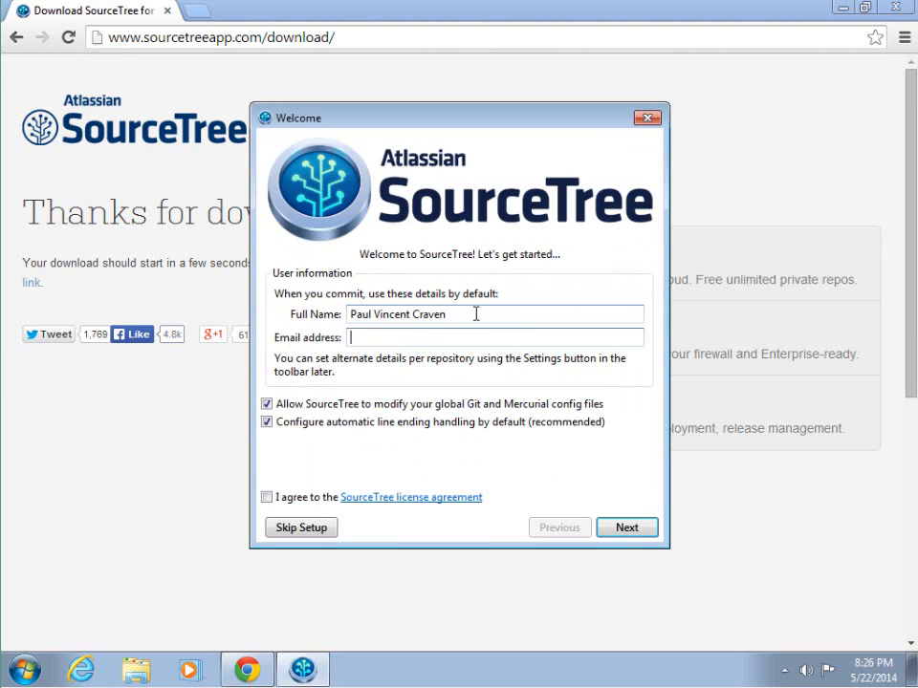
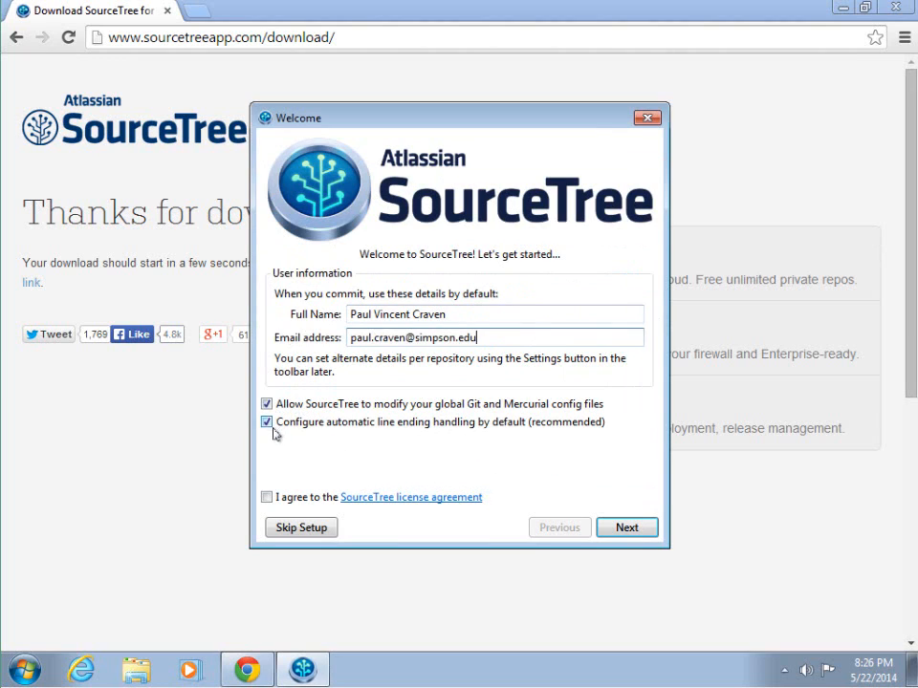
{"action": "left_click", "coordinate": [268, 498]}
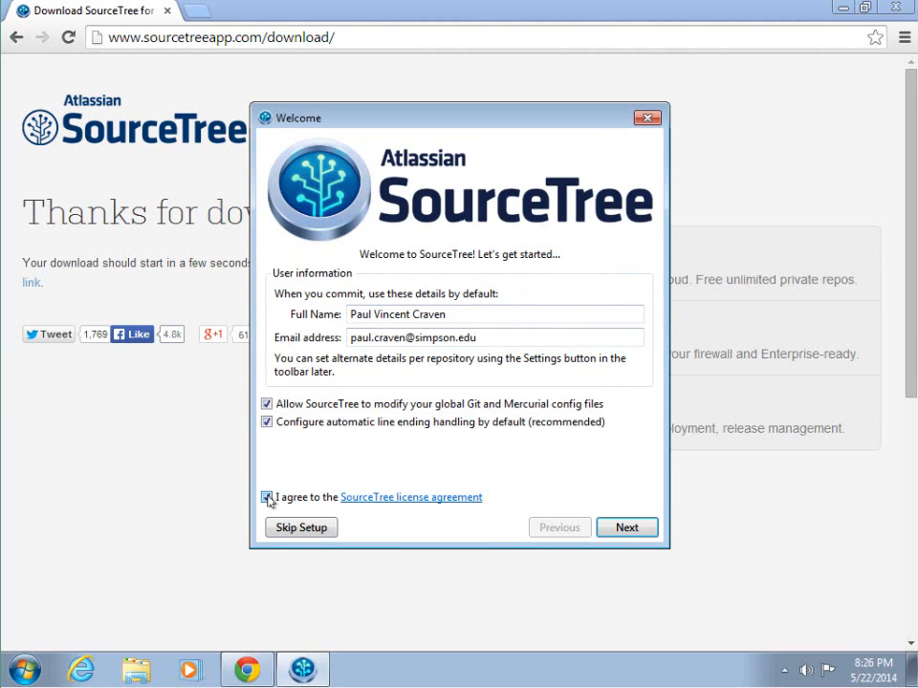
{"action": "left_click", "coordinate": [627, 528]}
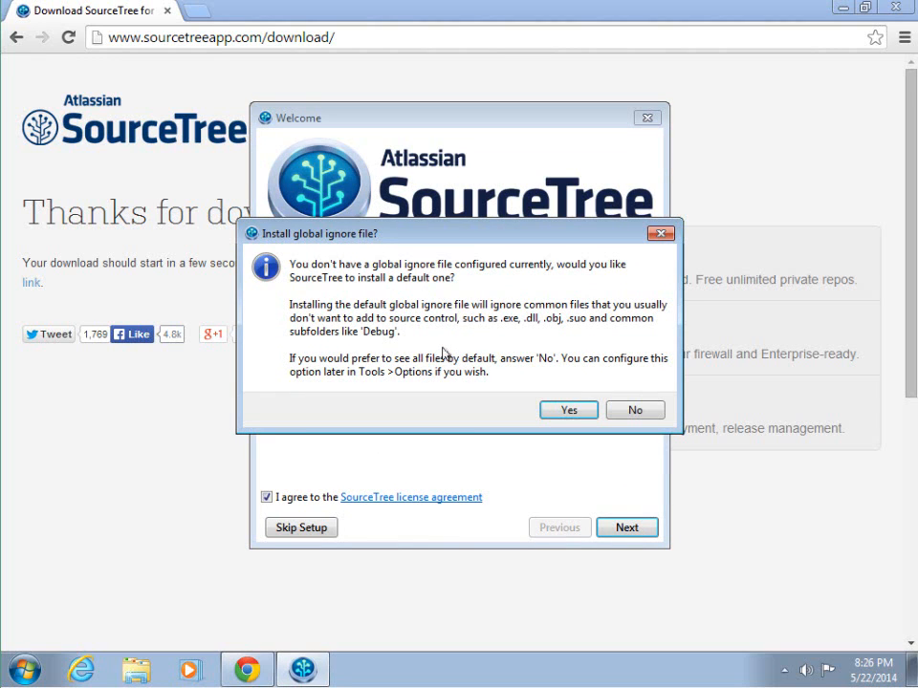
{"action": "left_click", "coordinate": [569, 409]}
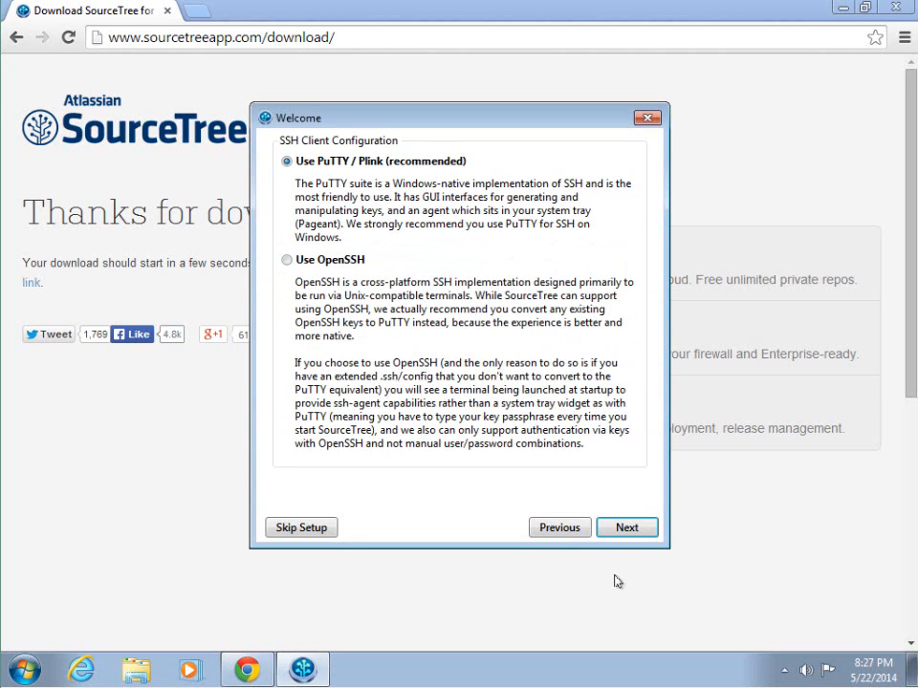
Step: Keep PuTTY, skip loading an SSH key, and open the Bitbucket website
{"action": "left_click", "coordinate": [624, 532]}
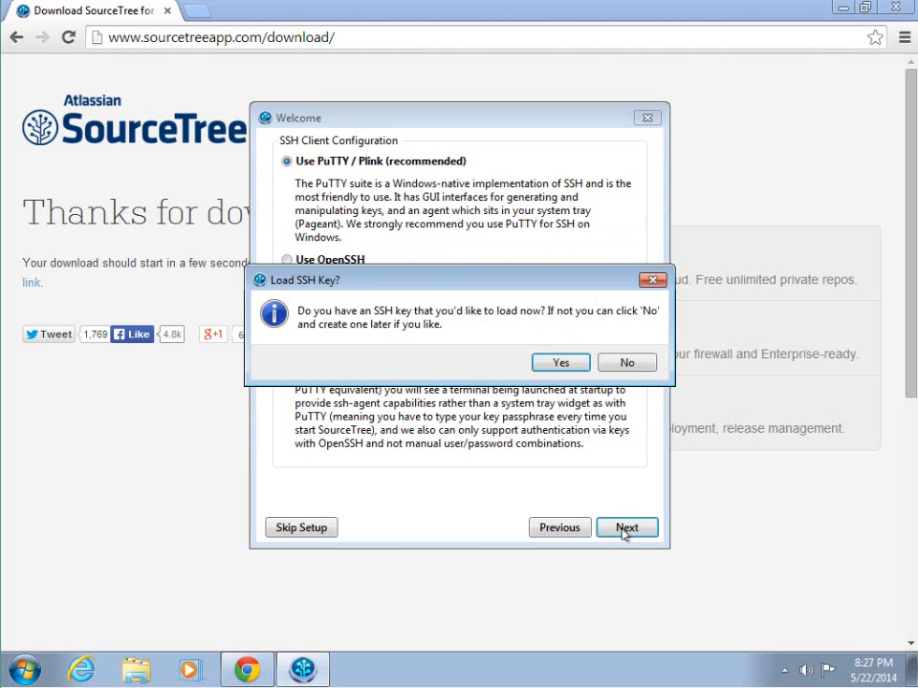
{"action": "left_click", "coordinate": [614, 366]}
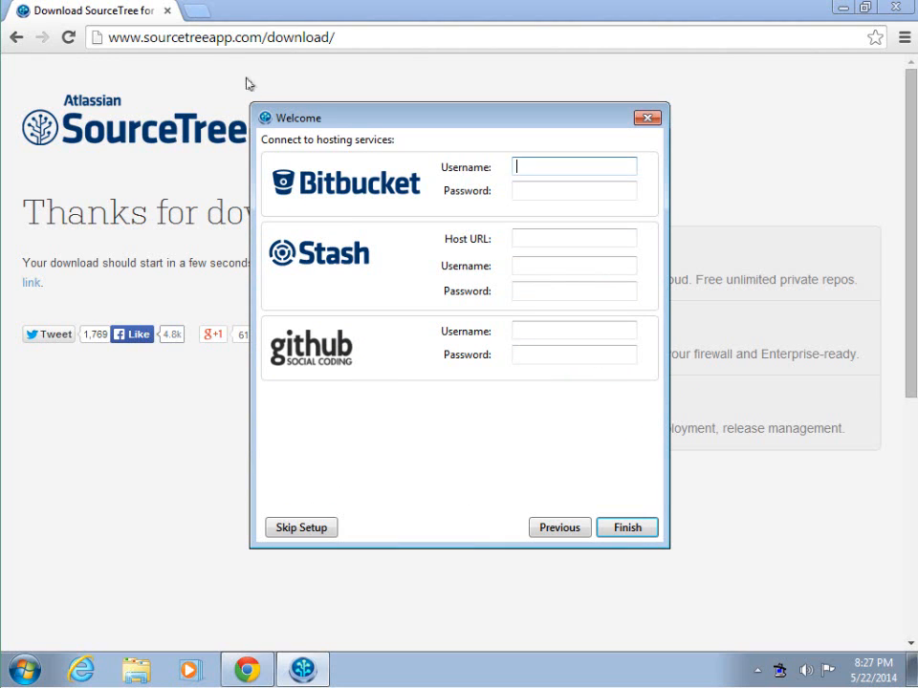
{"action": "left_click", "coordinate": [362, 183]}
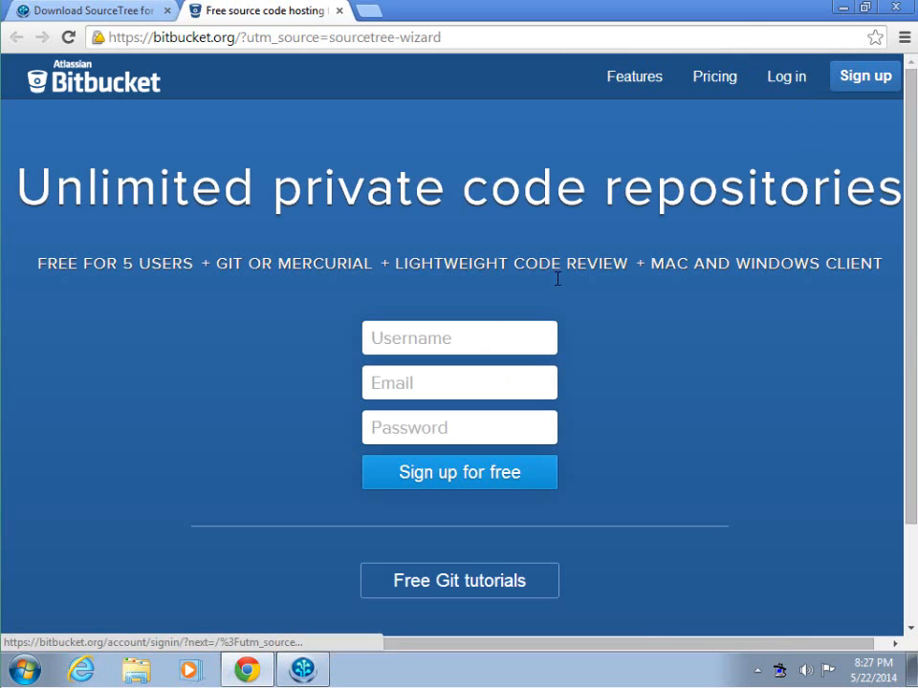
Step: Sign up for Bitbucket with a username, e-mail and password, and answer the CAPTCHA
{"action": "left_click", "coordinate": [448, 339]}
{"action": "type", "text": "stupendous_man"}
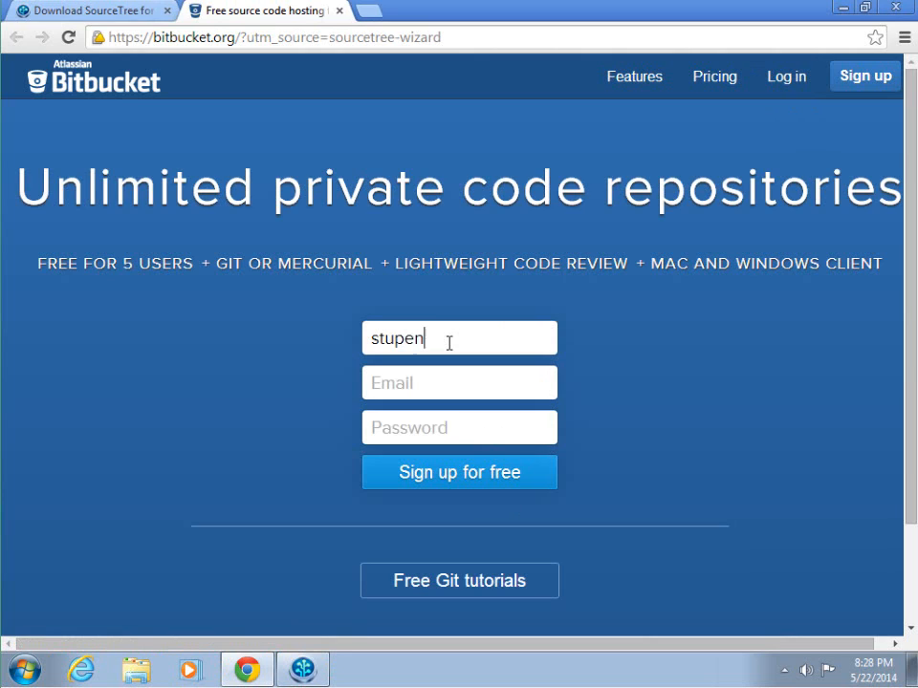
{"action": "key", "text": "Tab"}
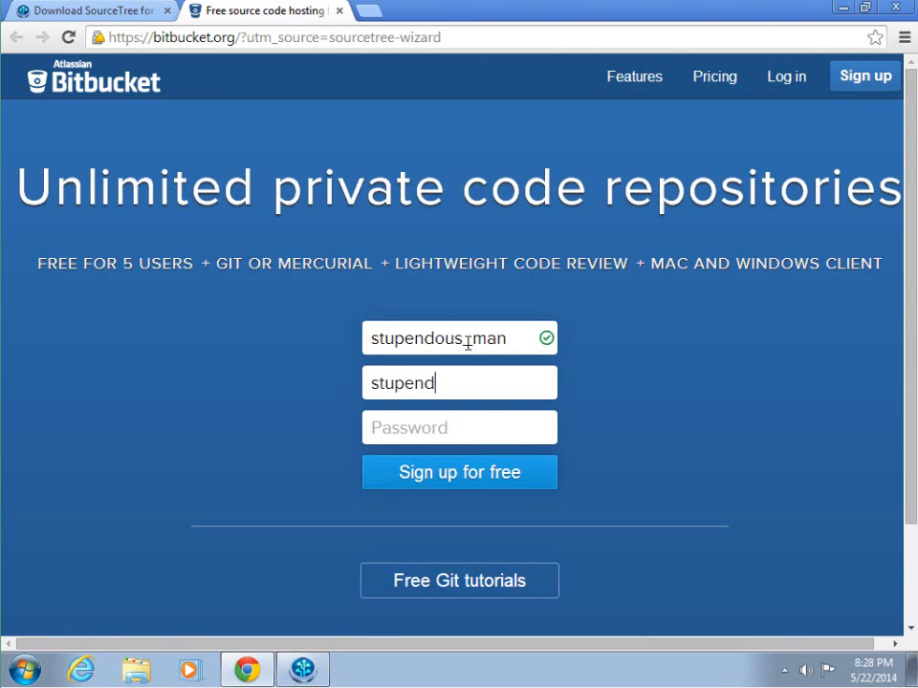
{"action": "key", "text": "Tab"}
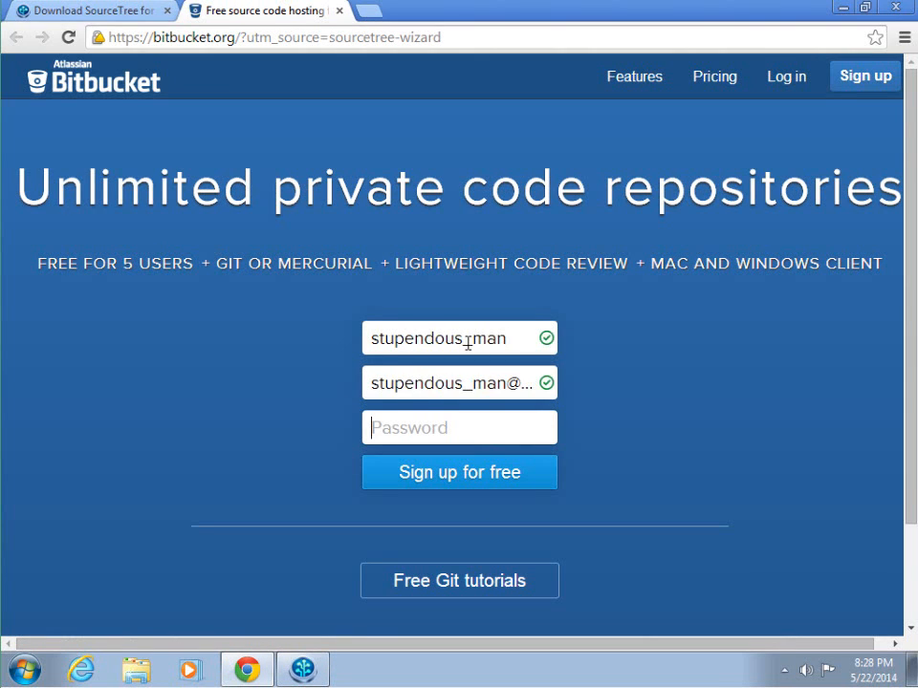
{"action": "type", "text": "••••••••"}
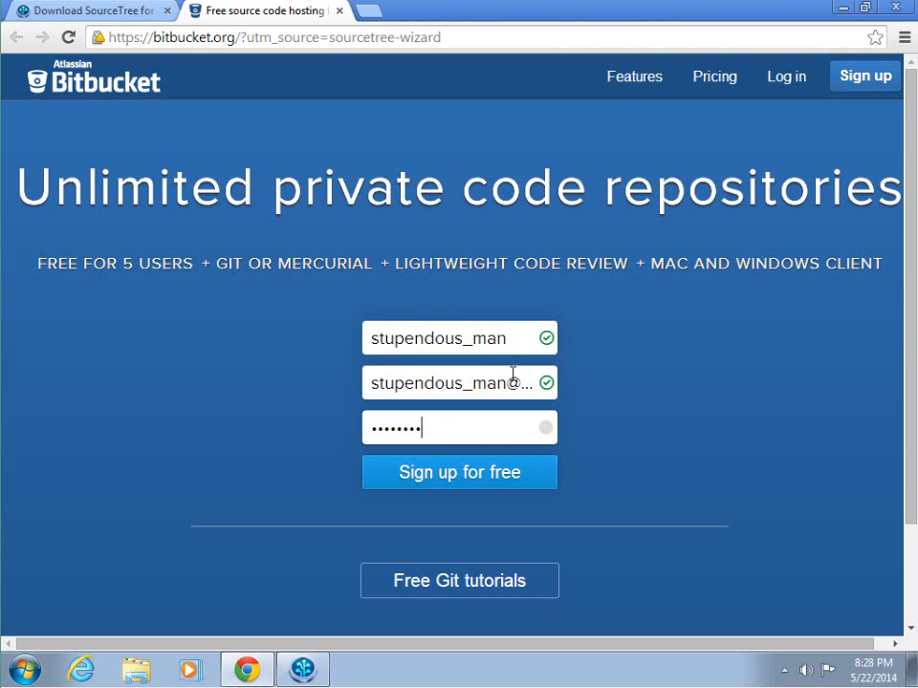
{"action": "left_click", "coordinate": [480, 485]}
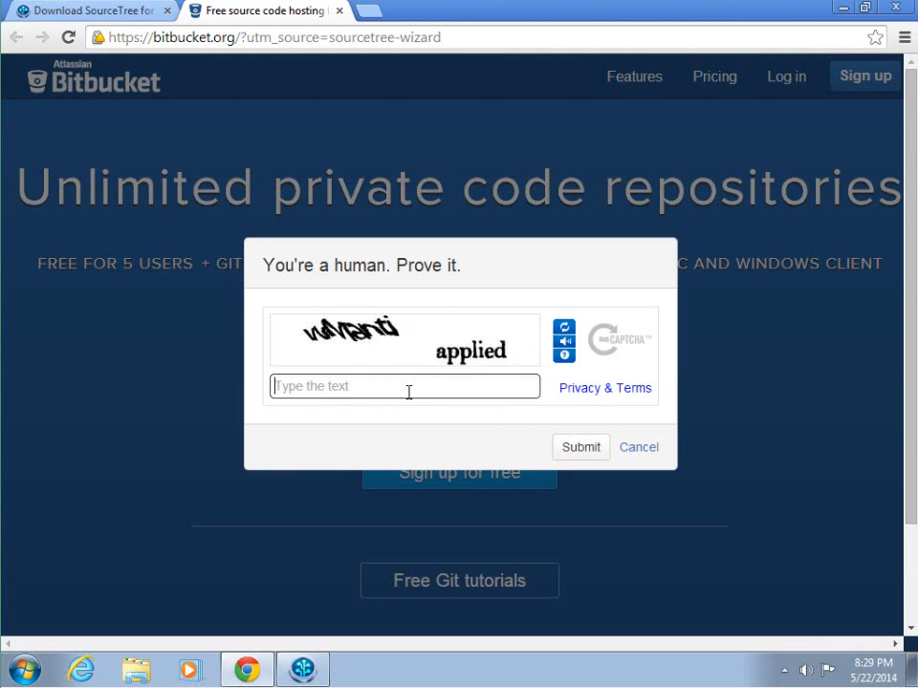
{"action": "type", "text": "wManti applied"}
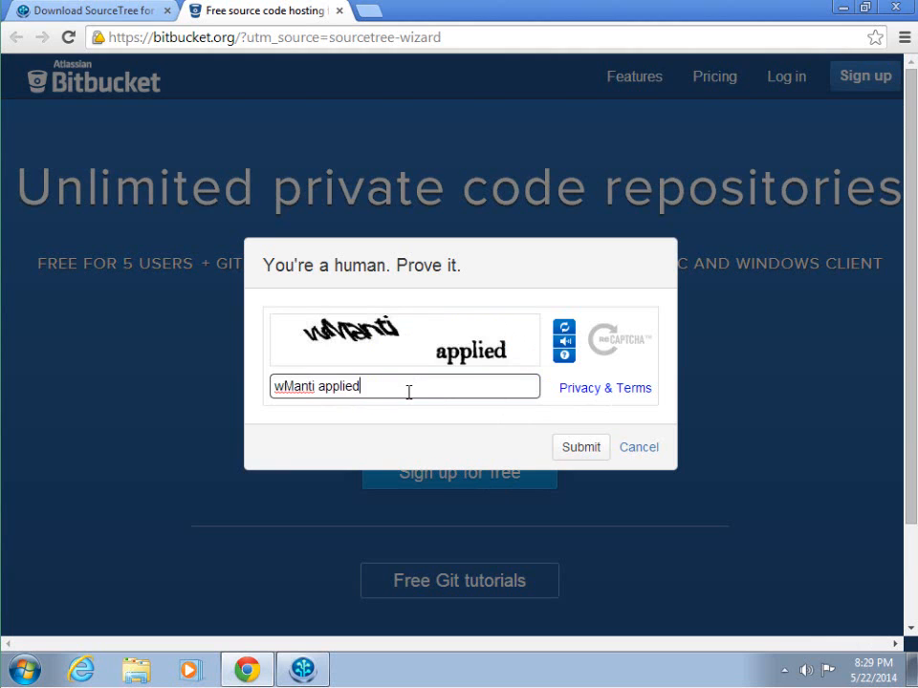
{"action": "key", "text": "Return"}
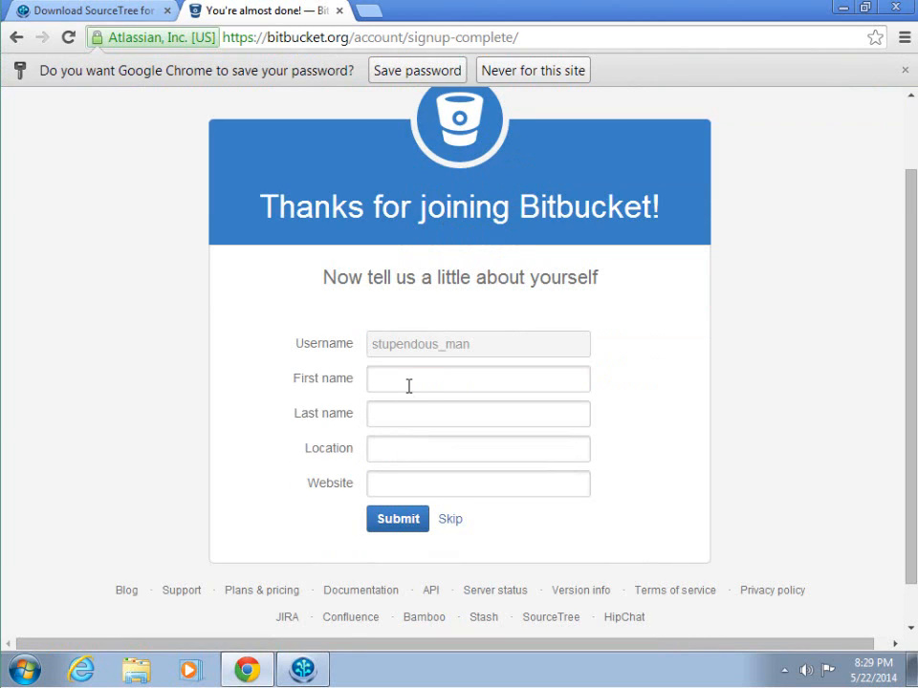
Step: Fill in the profile's name, location and website fields and submit
{"action": "type", "text": "Pau"}
{"action": "type", "text": "Craven"}
{"action": "key", "text": "Tab"}
{"action": "type", "text": "Indianola, Iowa"}
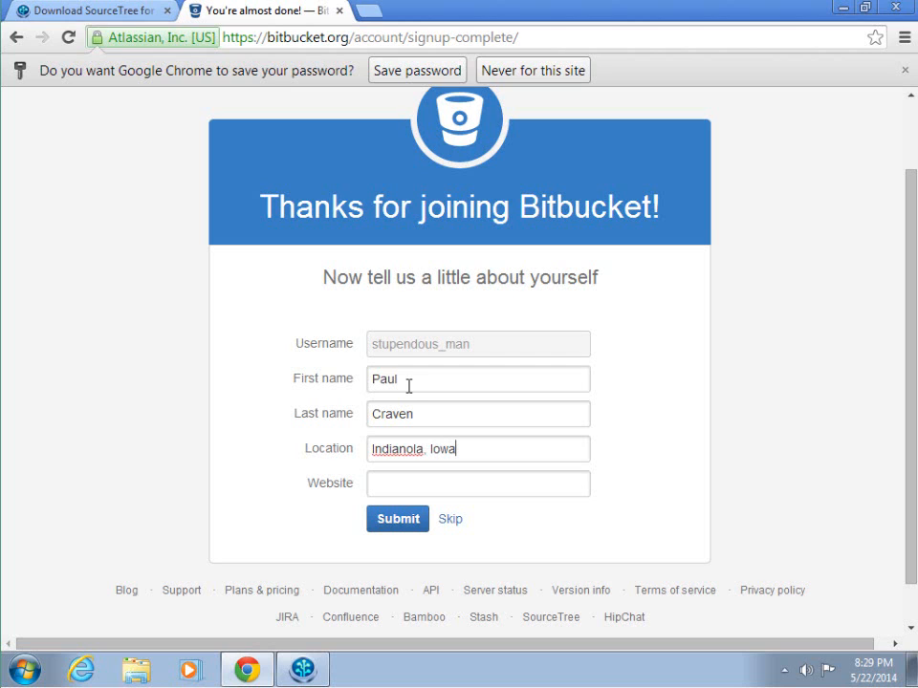
{"action": "key", "text": "Tab"}
{"action": "type", "text": "http://simpson.edu"}
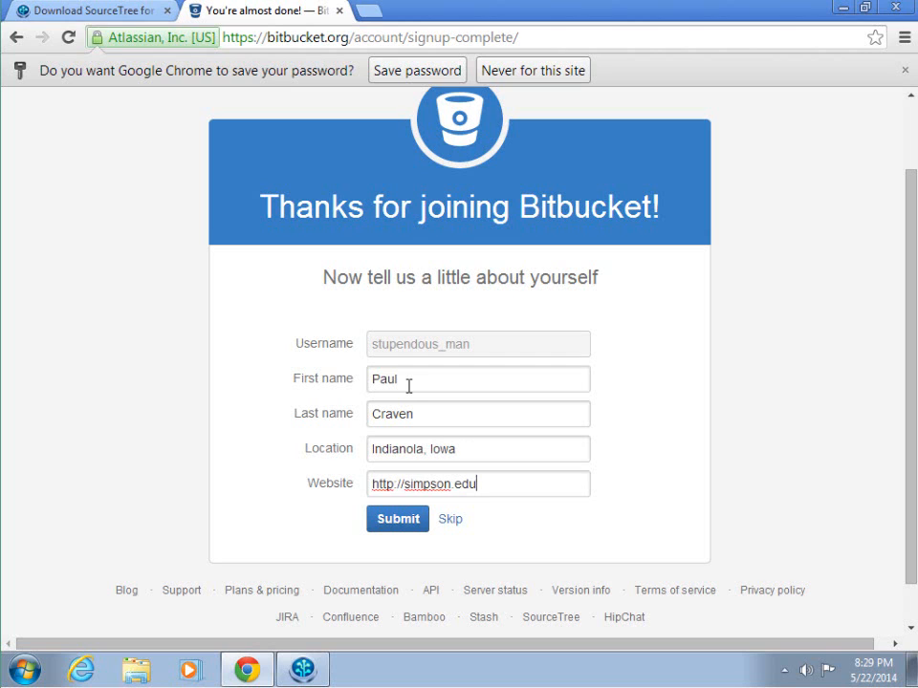
{"action": "left_click", "coordinate": [397, 524]}
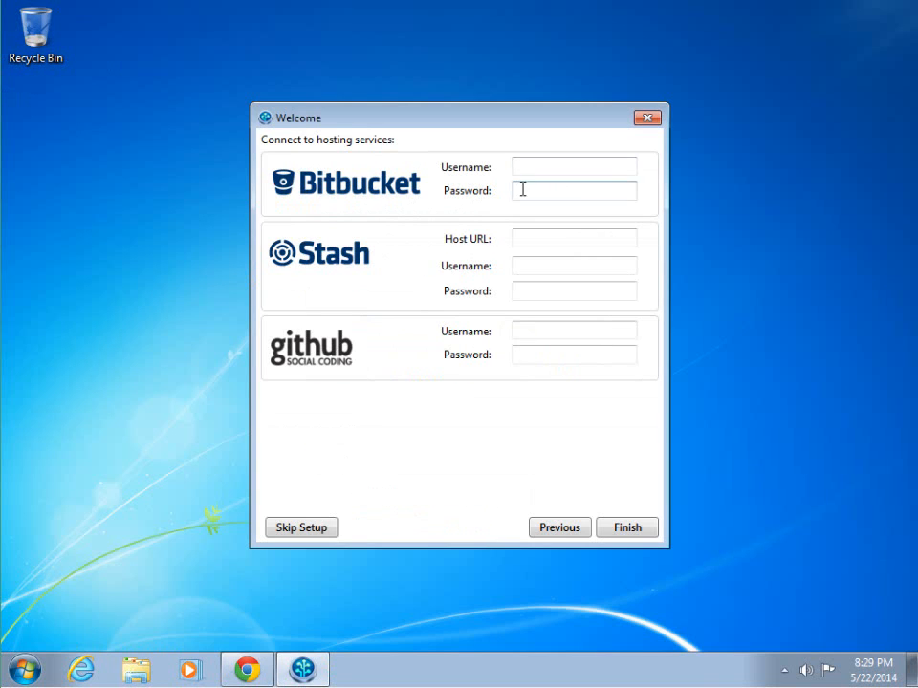
Step: Connect SourceTree to the new Bitbucket account with its username and password
{"action": "left_click", "coordinate": [530, 167]}
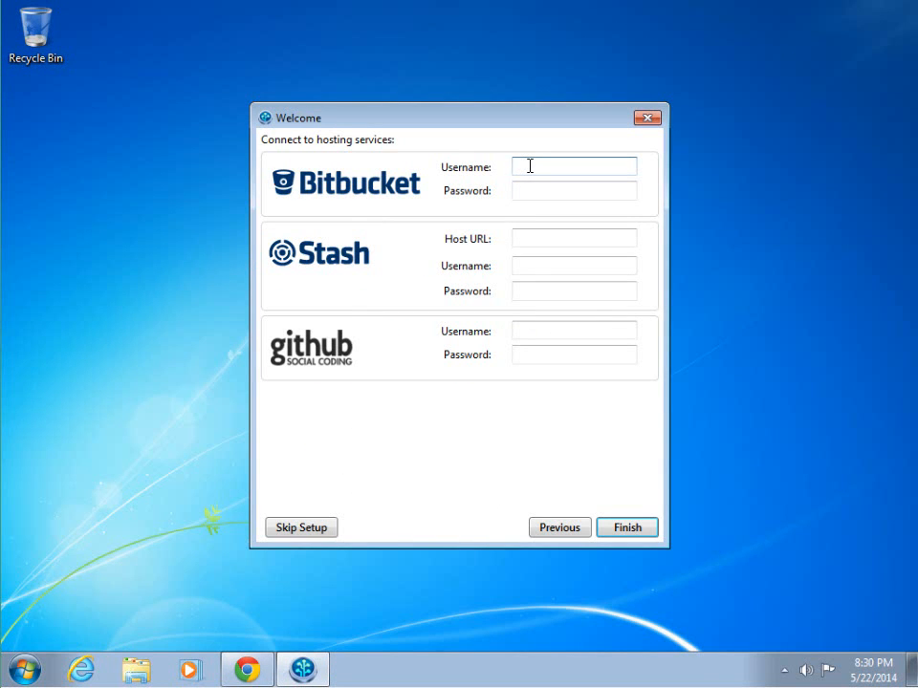
{"action": "type", "text": "stupendous_man"}
{"action": "key", "text": "Tab"}
{"action": "type", "text": "********"}
{"action": "left_click", "coordinate": [611, 530]}
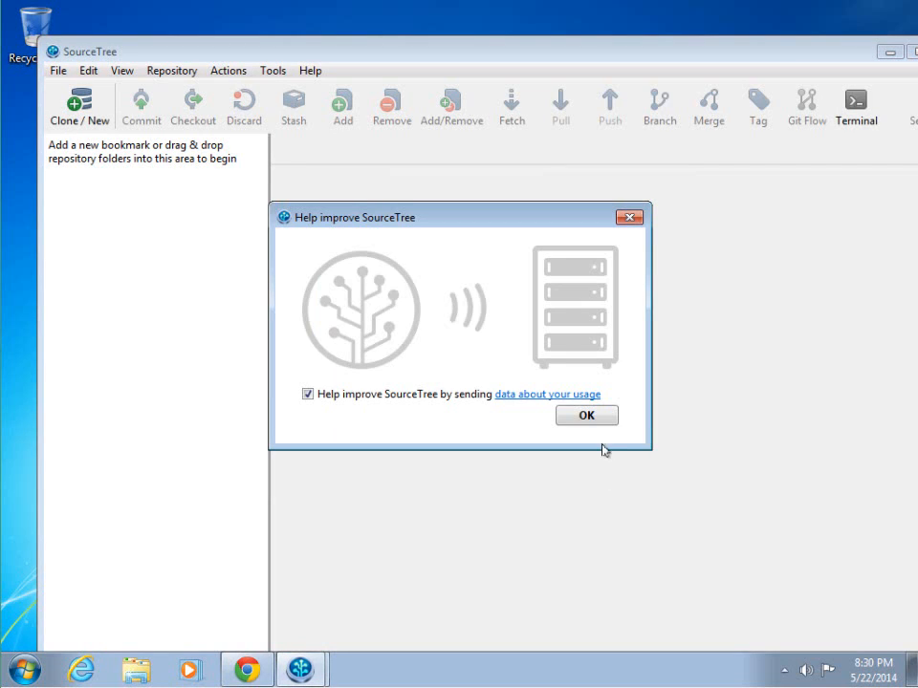
Step: Dismiss the usage-data prompt and decline Bitbucket's tutorial repository
{"action": "left_click", "coordinate": [587, 417]}
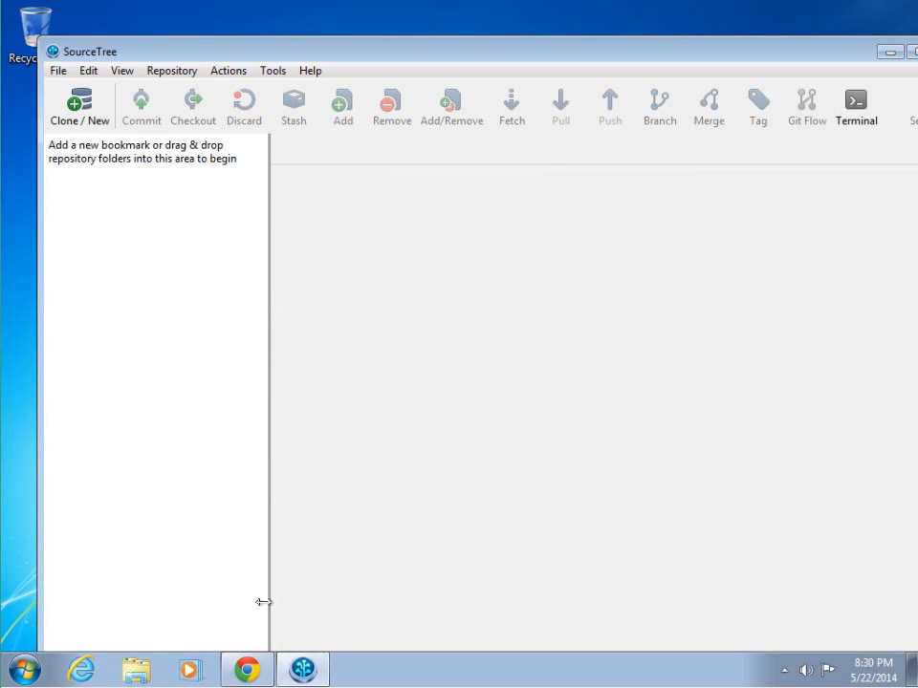
{"action": "left_click", "coordinate": [245, 672]}
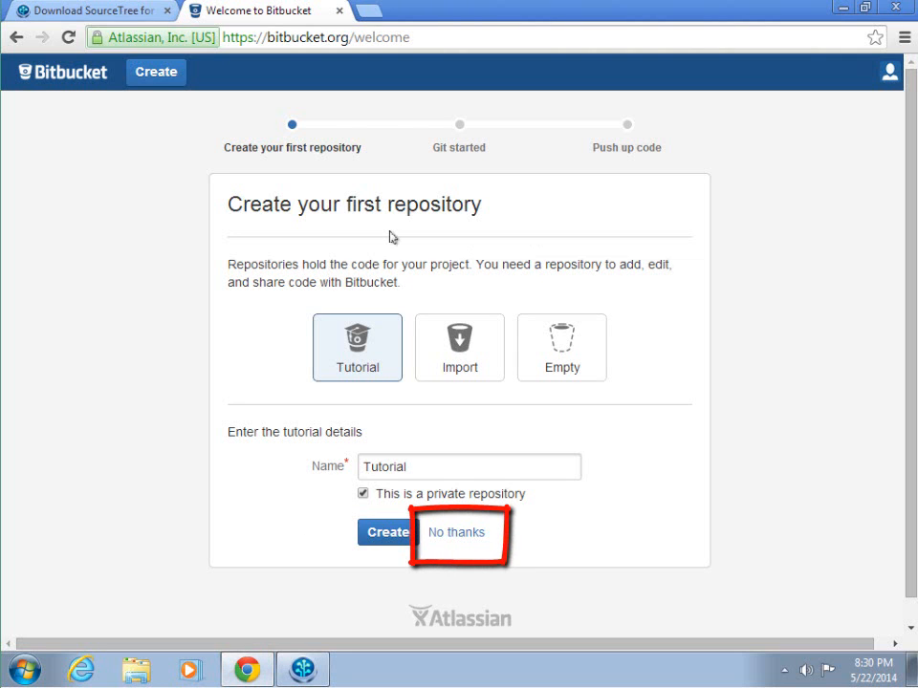
{"action": "left_click", "coordinate": [457, 535]}
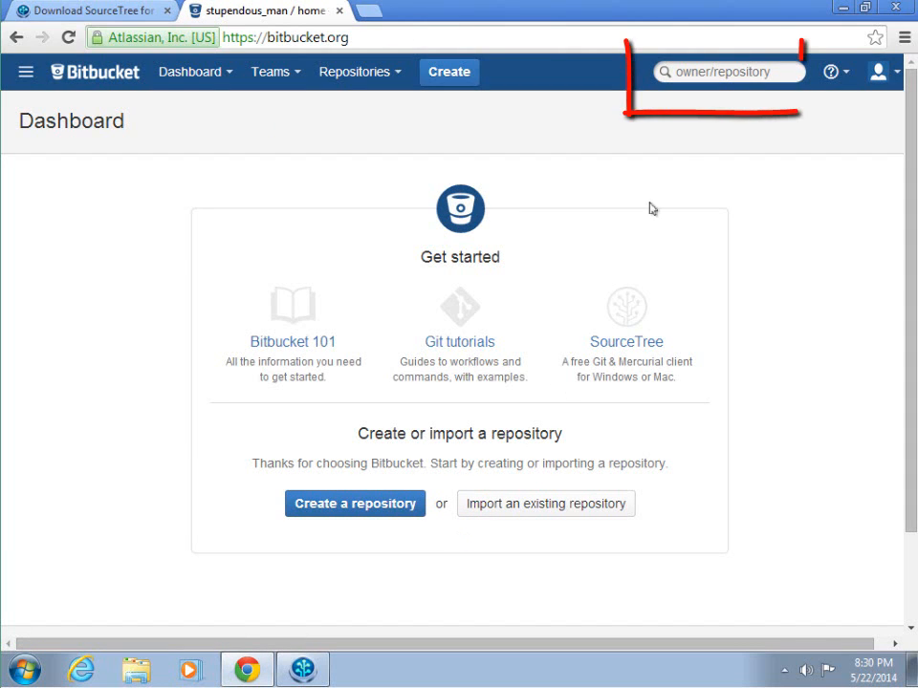
Step: Search Bitbucket for the owner's username and open program-arcade-games-work
{"action": "left_click", "coordinate": [723, 74]}
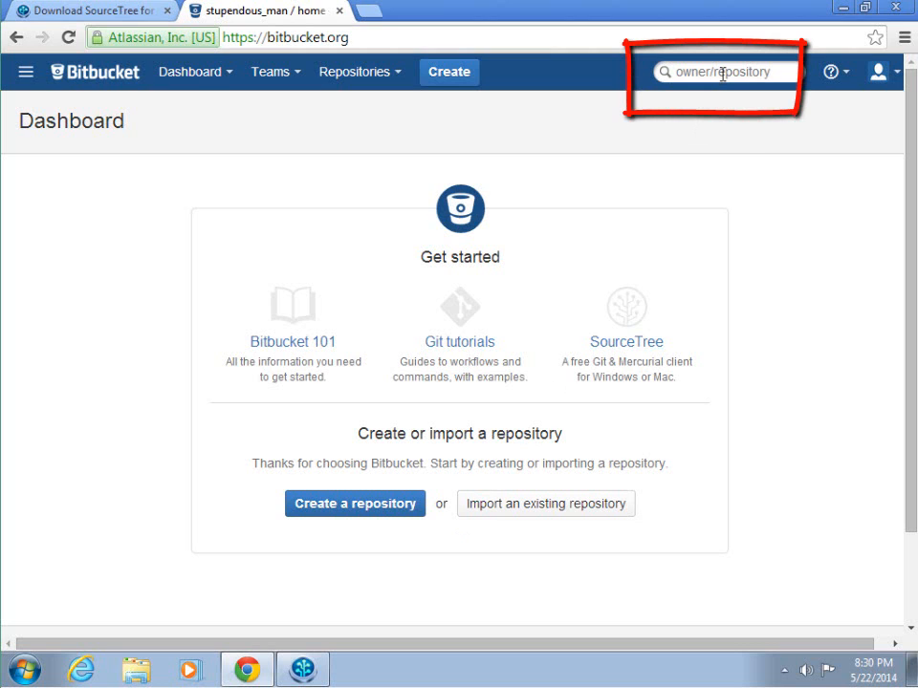
{"action": "type", "text": "pcraven"}
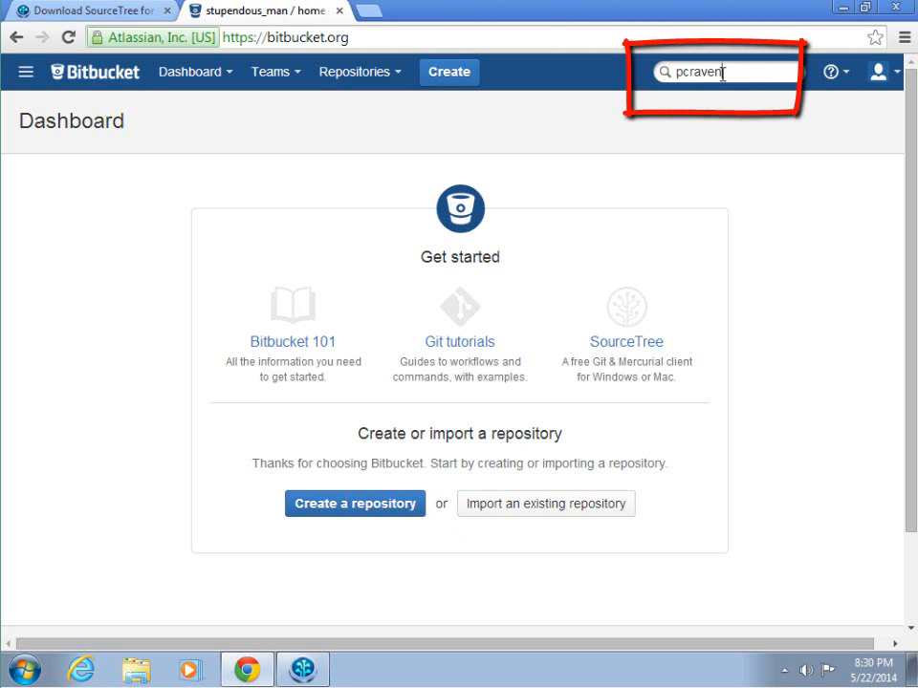
{"action": "key", "text": "Return"}
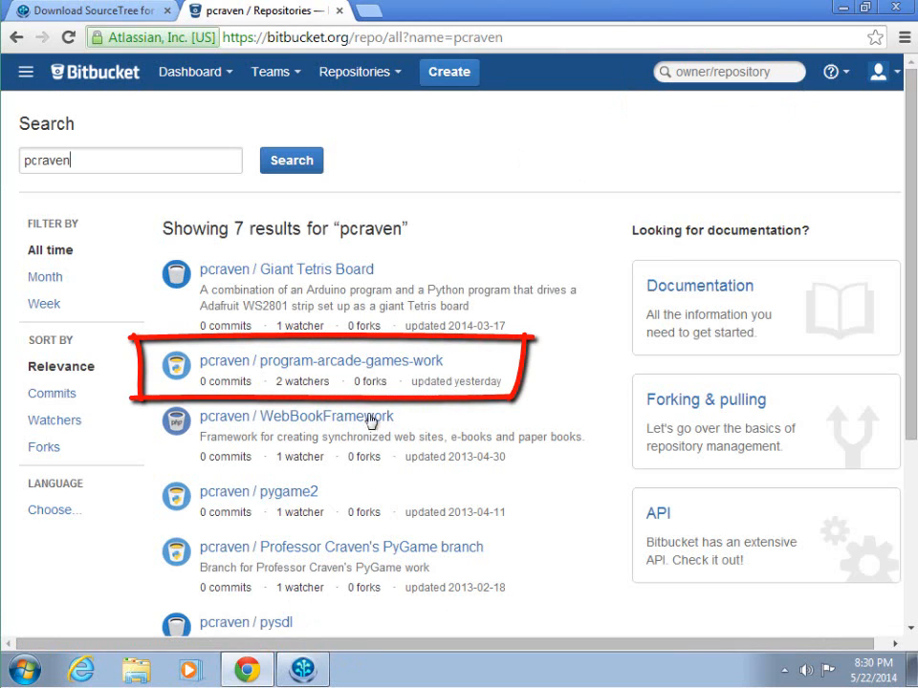
{"action": "left_click", "coordinate": [416, 366]}
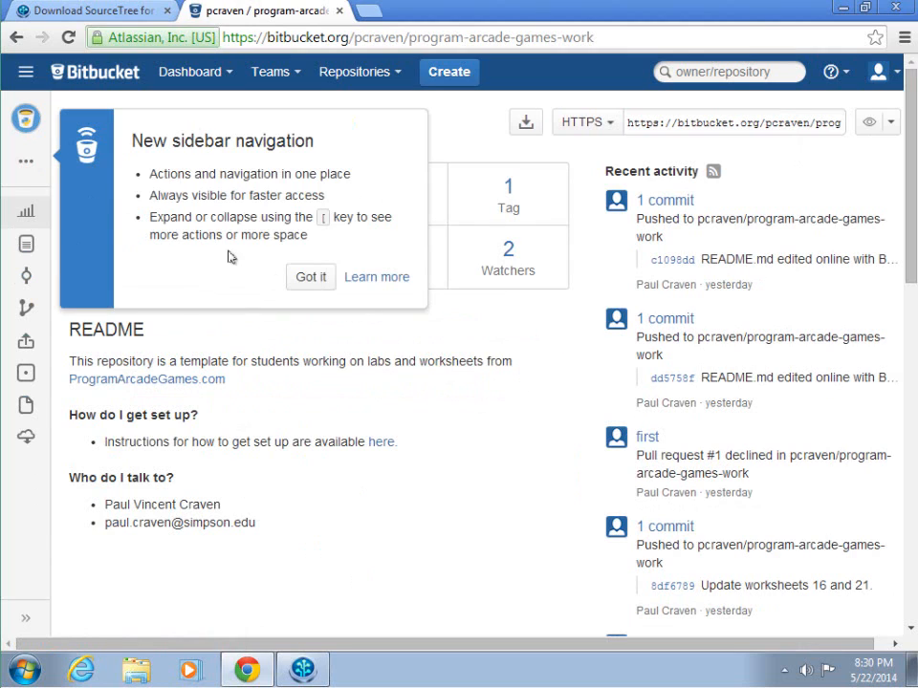
Step: Dismiss the sidebar tip, expand the sidebar, and choose Fork under Actions
{"action": "left_click", "coordinate": [315, 276]}
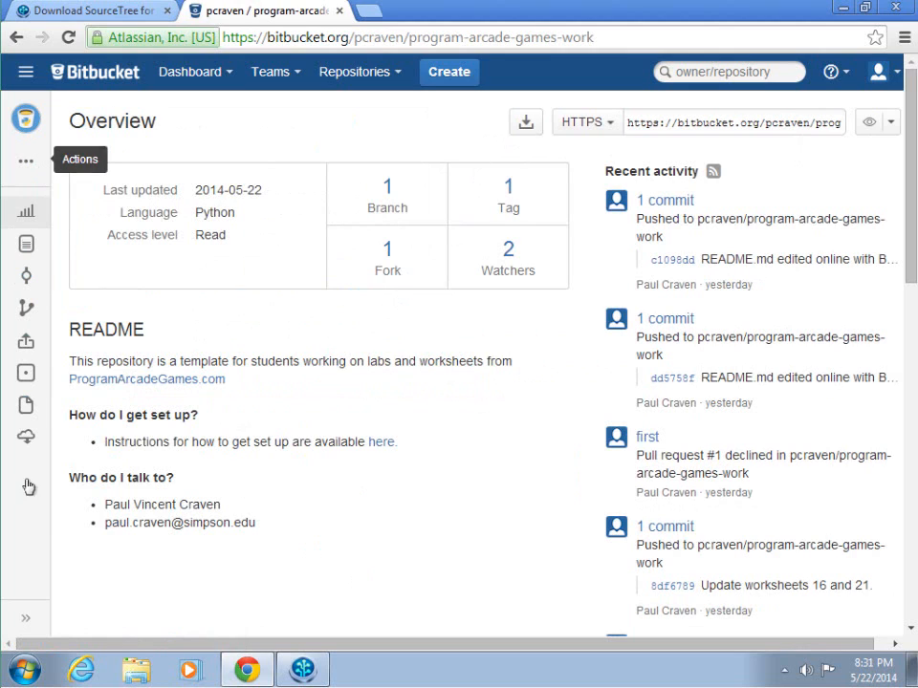
{"action": "left_click", "coordinate": [24, 621]}
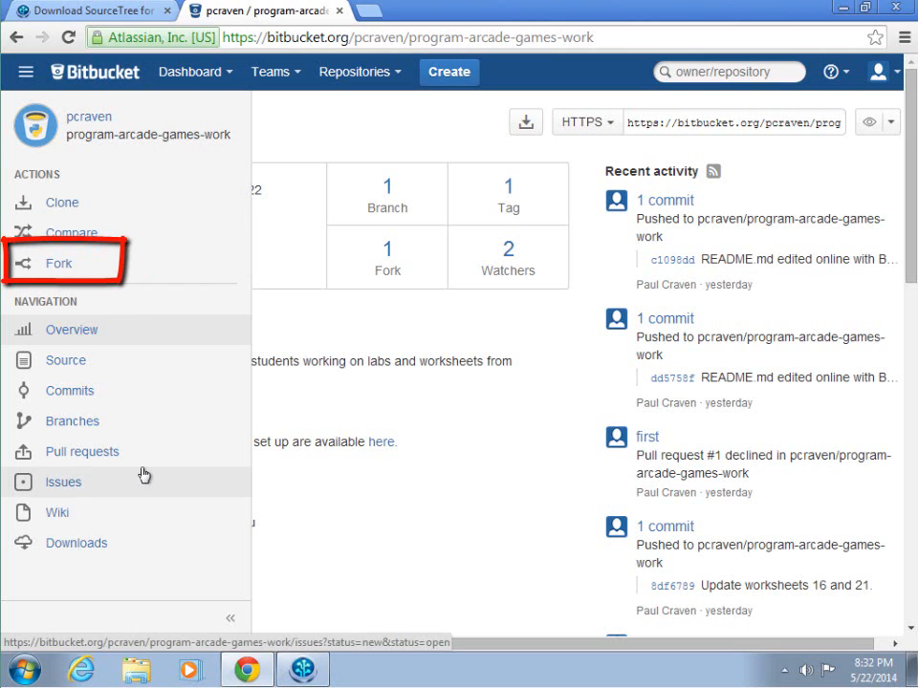
{"action": "left_click", "coordinate": [50, 272]}
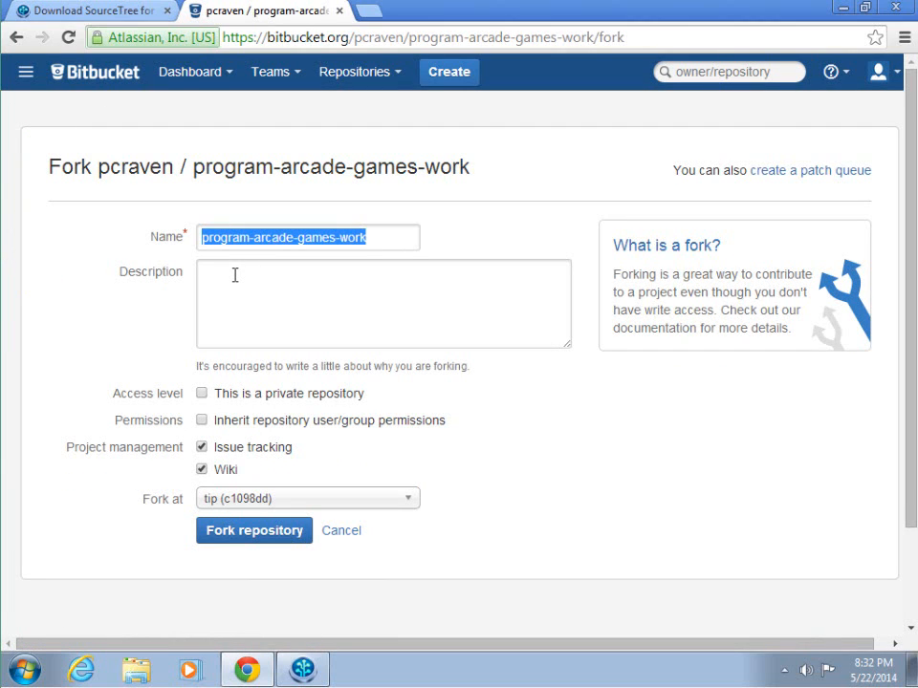
Step: Fork program-arcade-games-work as a private repository with a description naming whose fork it is
{"action": "left_click", "coordinate": [253, 302]}
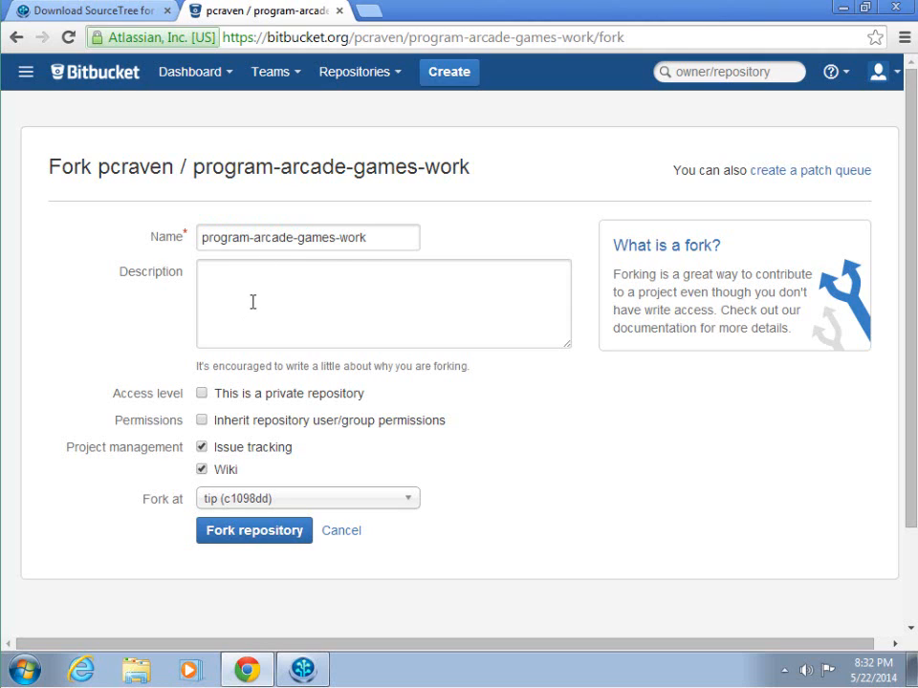
{"action": "type", "text": "Stupendous man's fork of pcraven's stuff."}
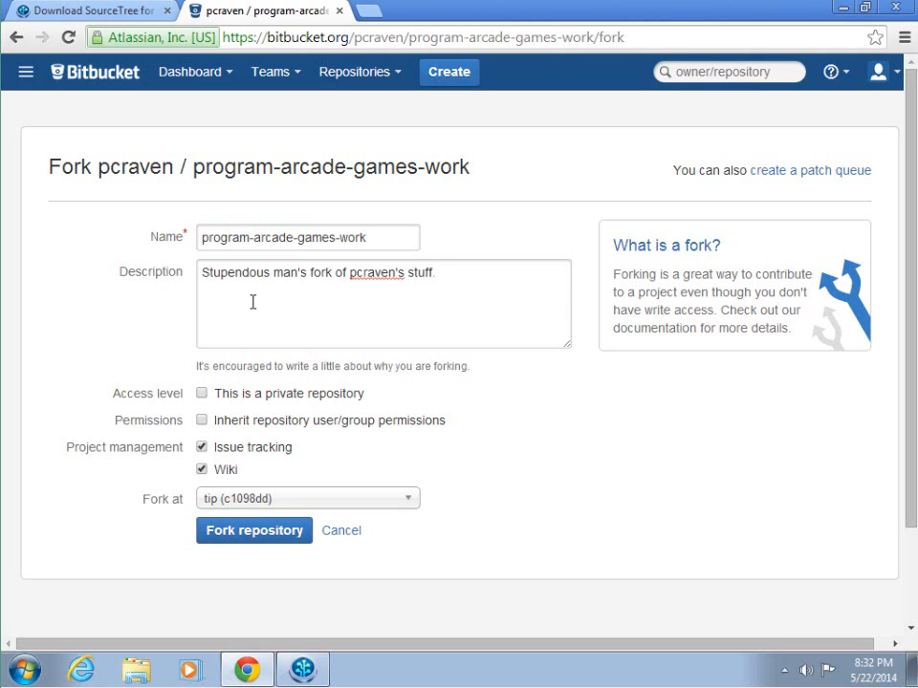
{"action": "left_click", "coordinate": [202, 393]}
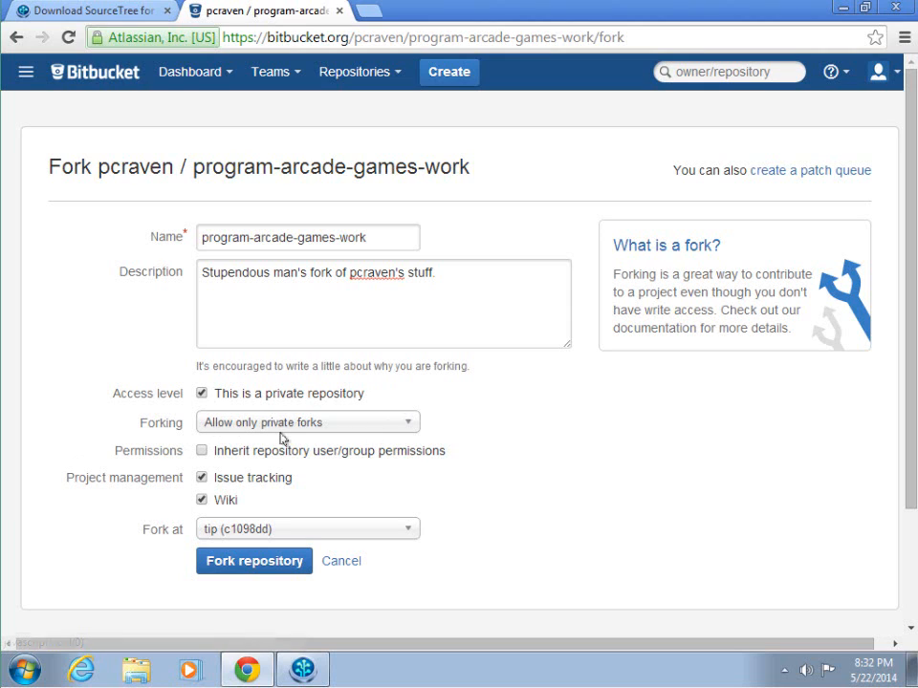
{"action": "left_click", "coordinate": [228, 570]}
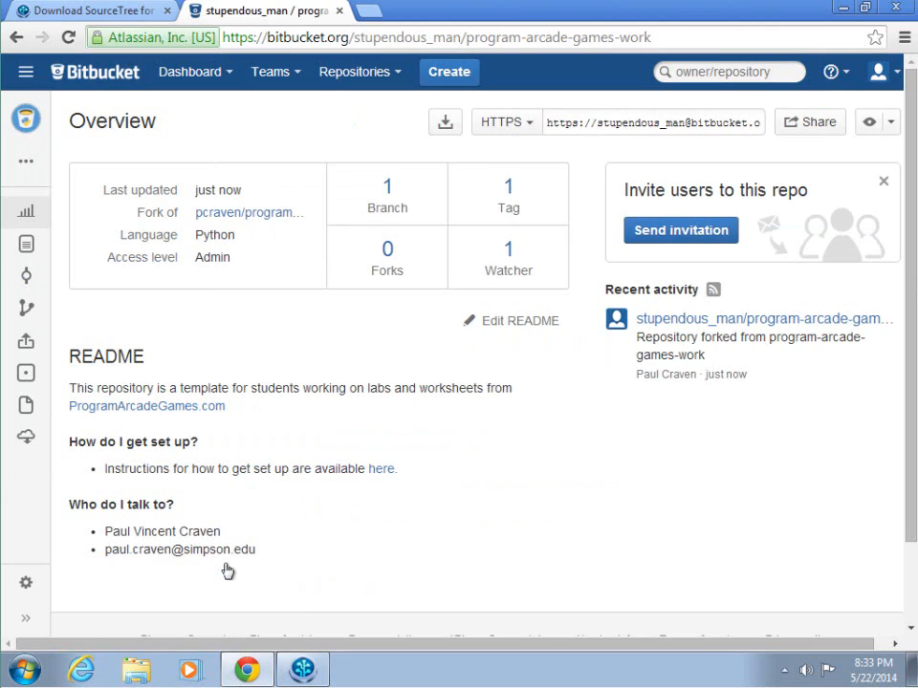
Step: Invite the original owner's Bitbucket username to the fork with READ access and share
{"action": "left_click", "coordinate": [681, 246]}
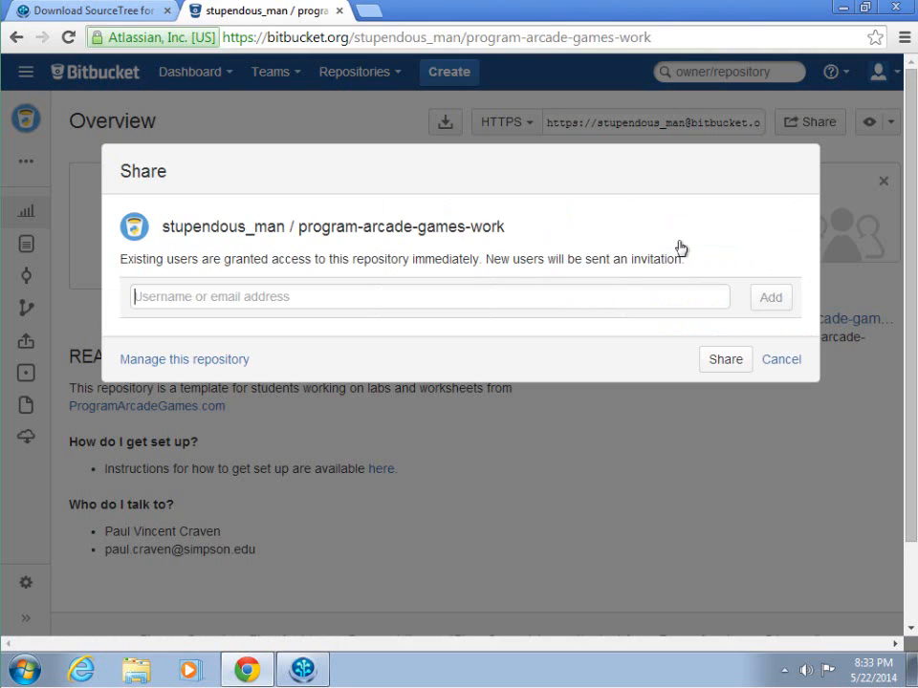
{"action": "type", "text": "pcraven"}
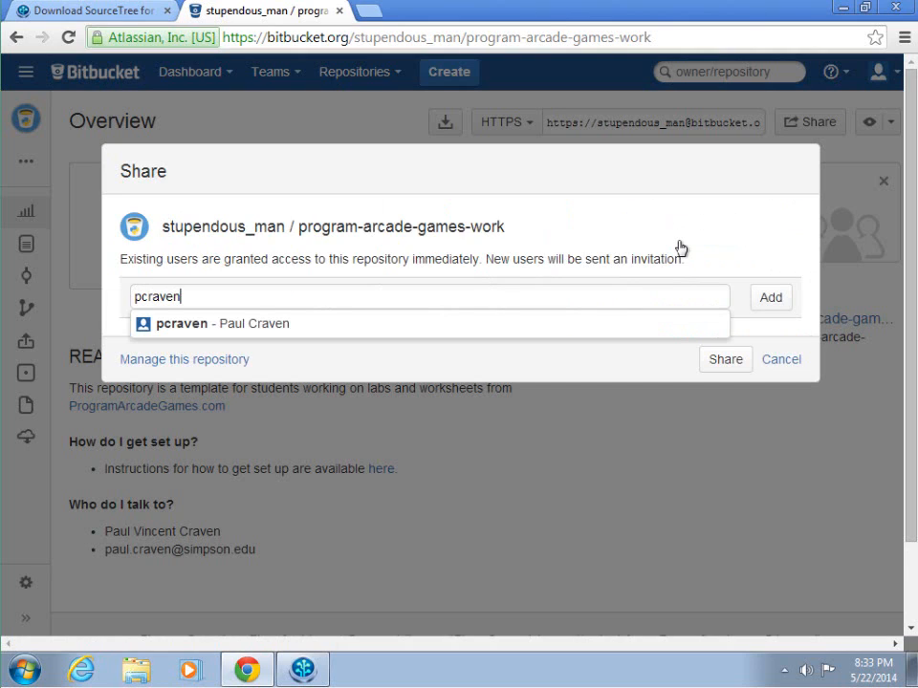
{"action": "left_click", "coordinate": [273, 330]}
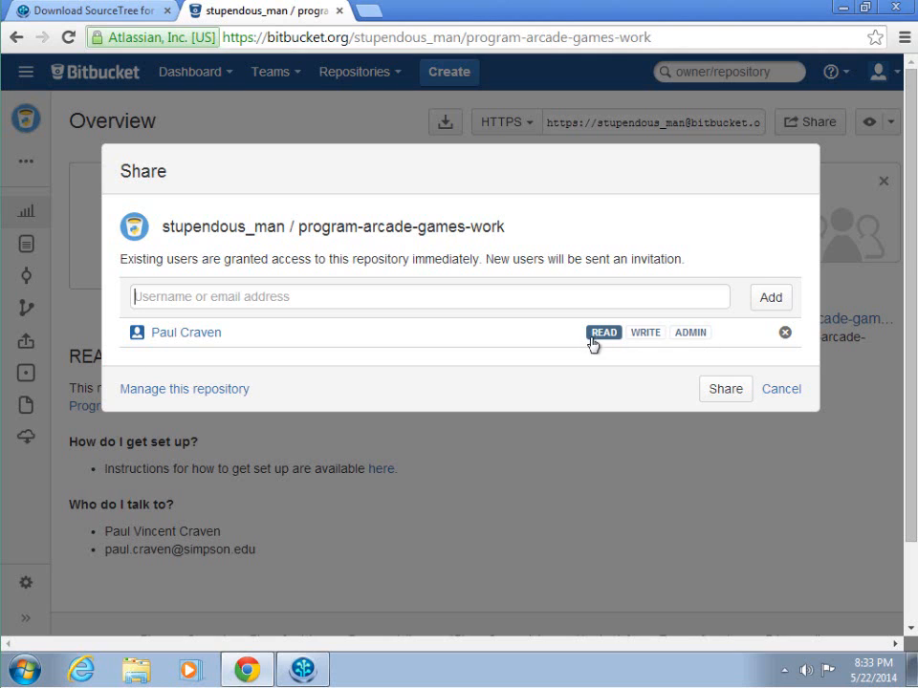
{"action": "left_click", "coordinate": [726, 390]}
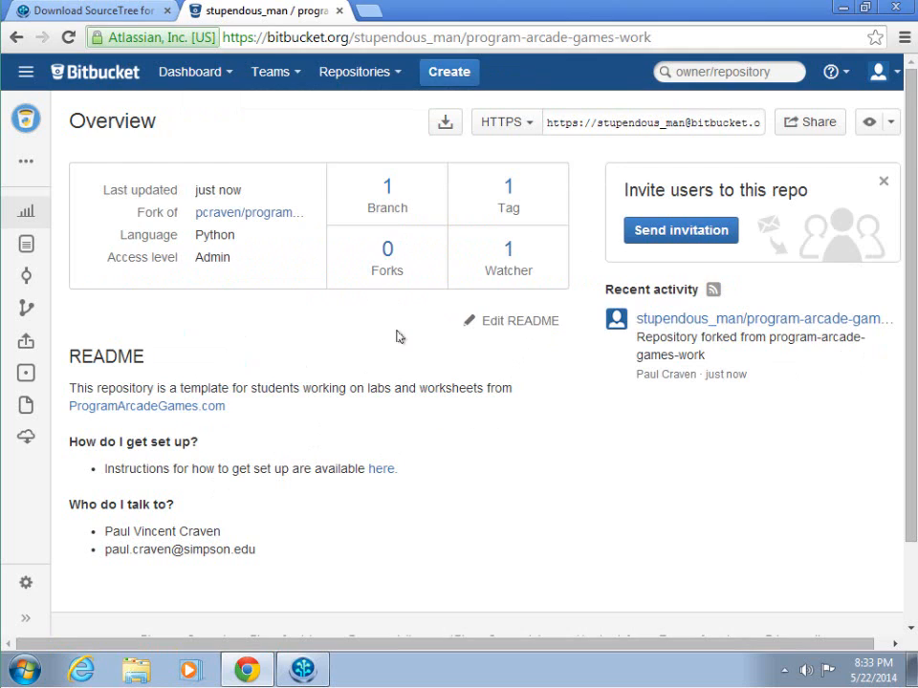
Step: Clone the fork via Clone in SourceTree, always allowing Chrome to launch such links
{"action": "left_click", "coordinate": [450, 124]}
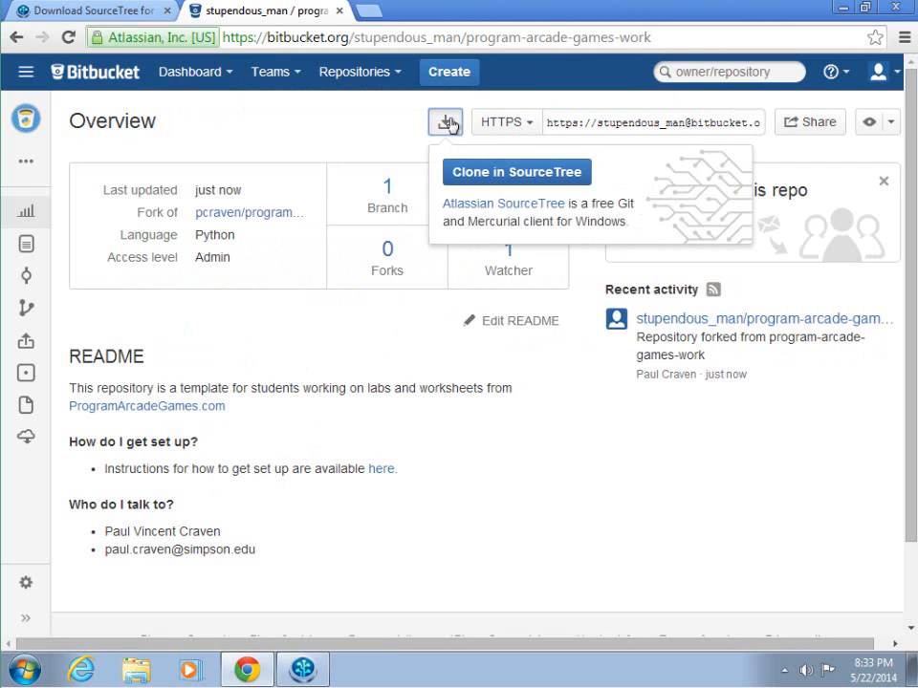
{"action": "left_click", "coordinate": [468, 190]}
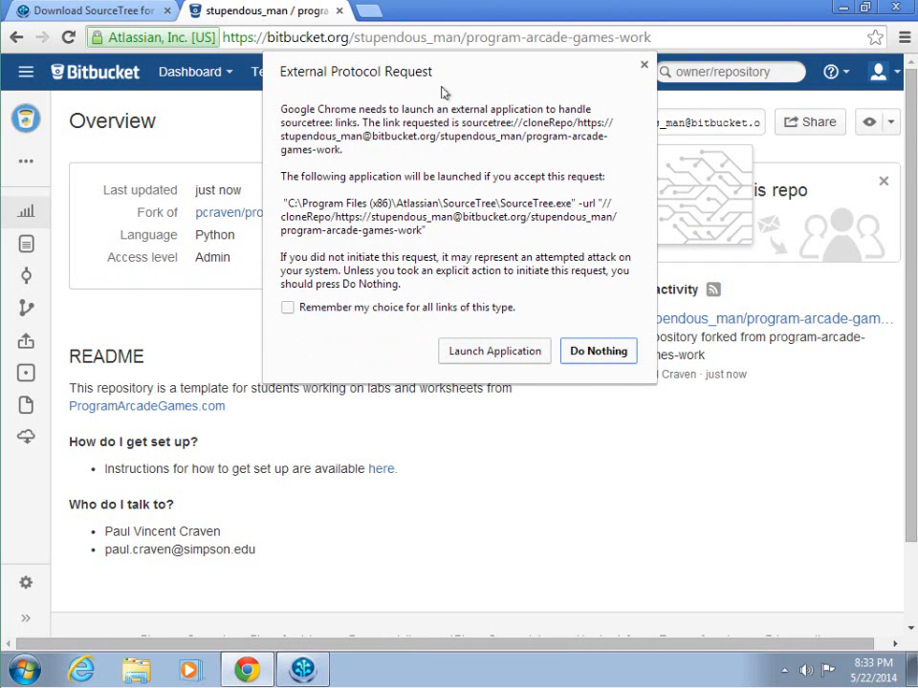
{"action": "left_click", "coordinate": [289, 307]}
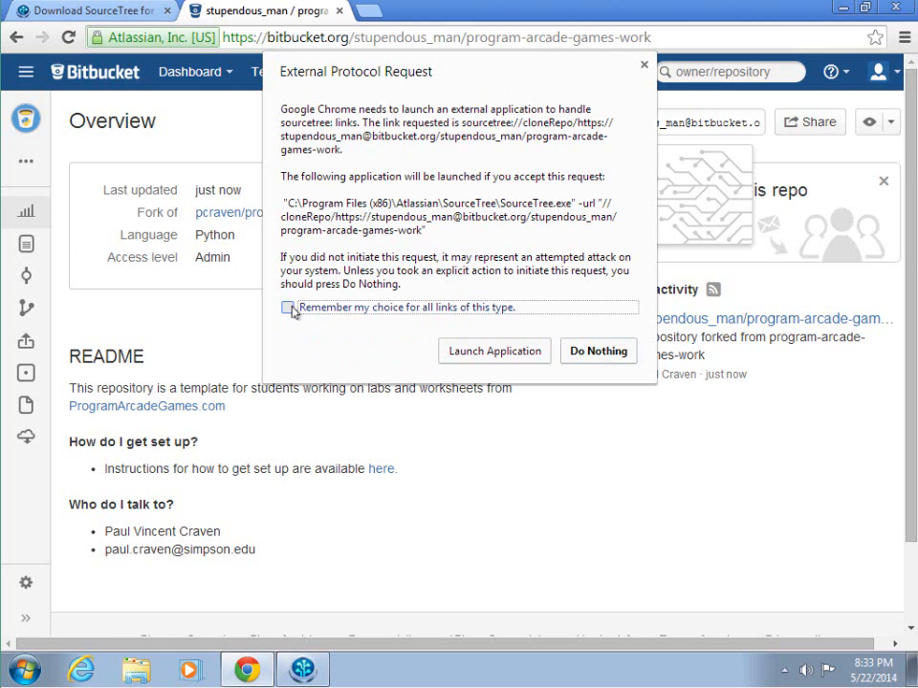
{"action": "left_click", "coordinate": [479, 351]}
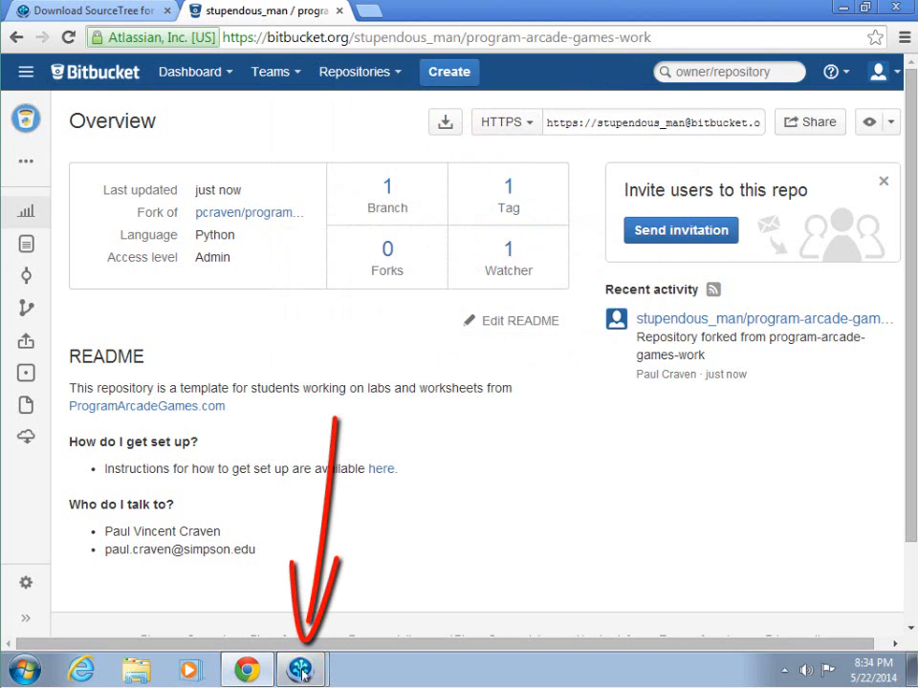
{"action": "mouse_move", "coordinate": [302, 674]}
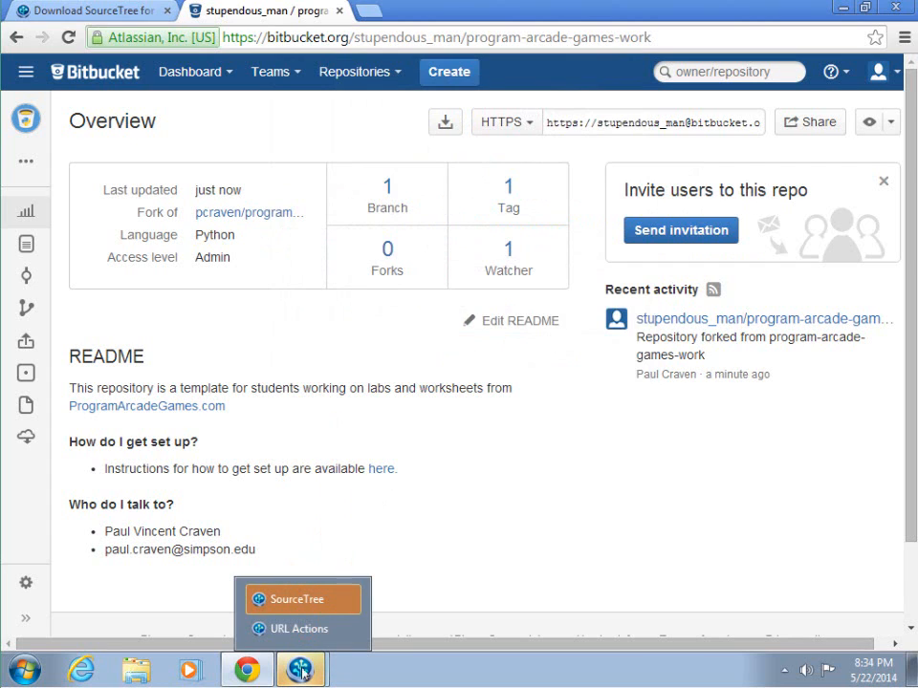
{"action": "left_click", "coordinate": [311, 600]}
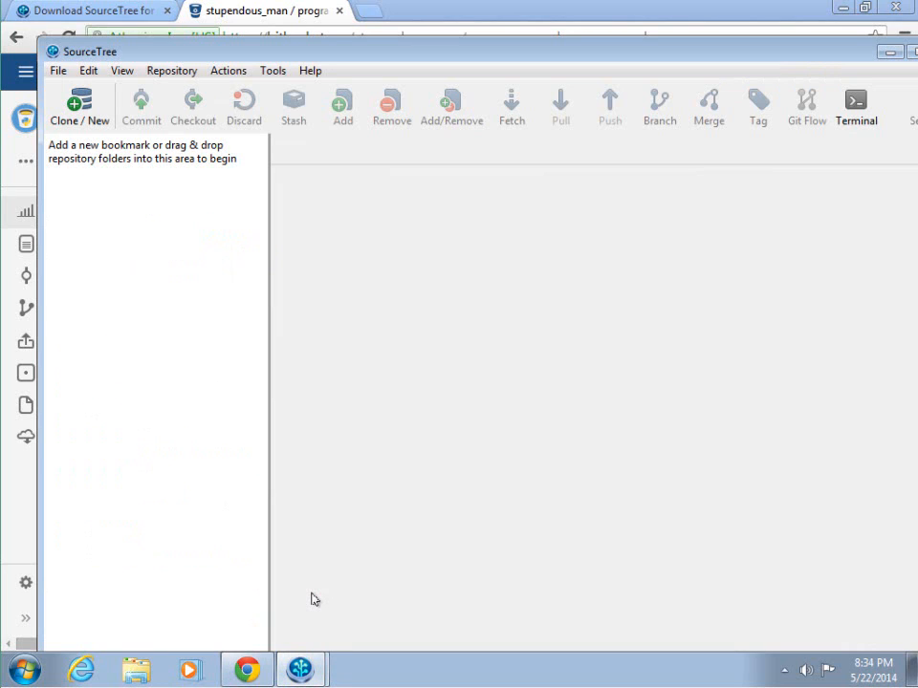
Step: Bring SourceTree's clone dialog for program-arcade-games-work to the front
{"action": "left_click", "coordinate": [302, 672]}
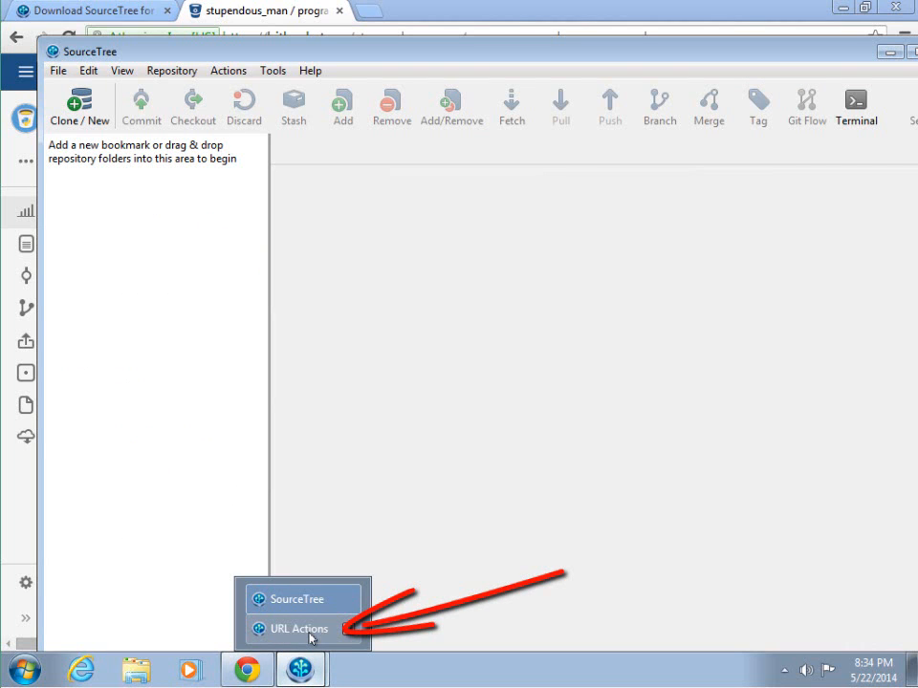
{"action": "left_click", "coordinate": [311, 629]}
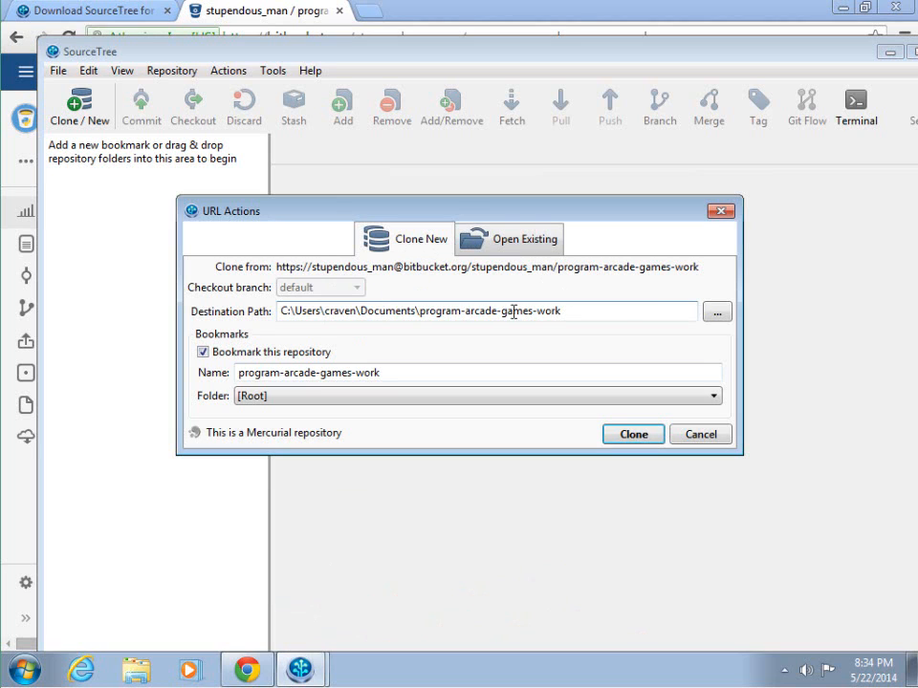
Step: Point the clone's Destination Path at the Desktop
{"action": "left_click", "coordinate": [709, 313]}
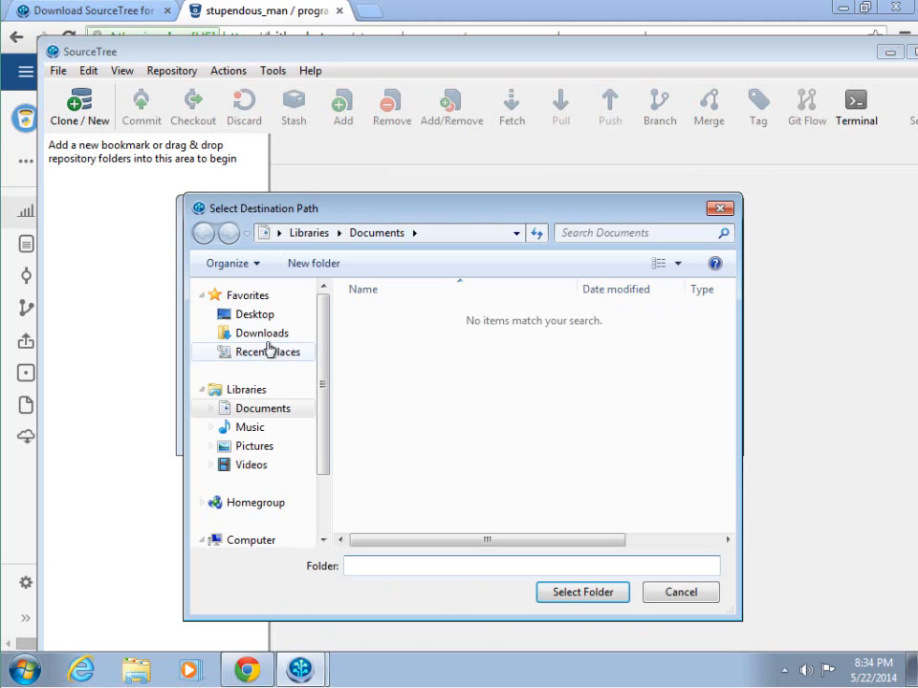
{"action": "left_click", "coordinate": [254, 315]}
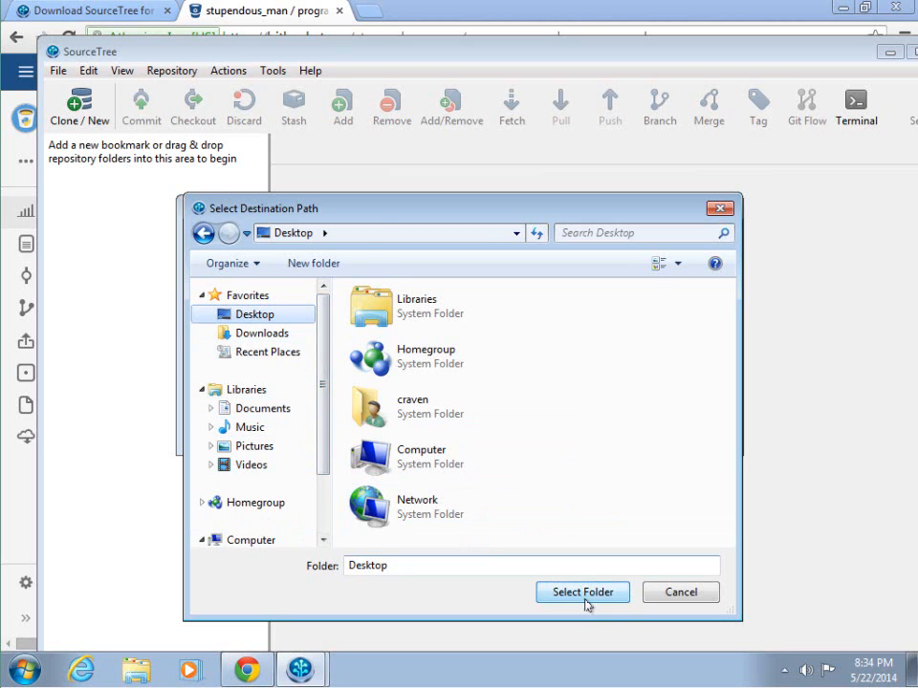
{"action": "left_click", "coordinate": [585, 595]}
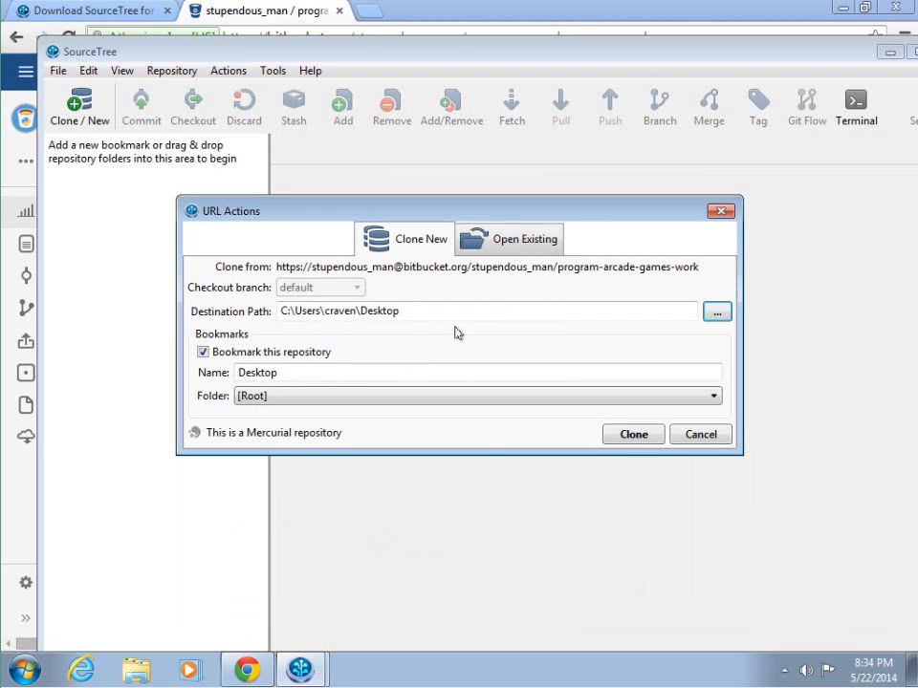
{"action": "left_click", "coordinate": [441, 310]}
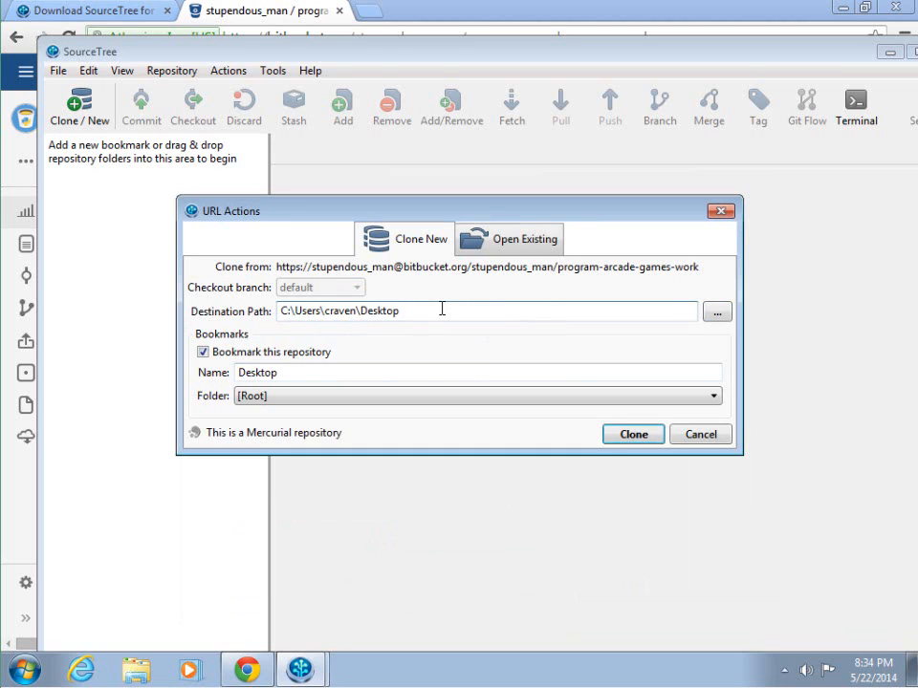
{"action": "left_click", "coordinate": [717, 312]}
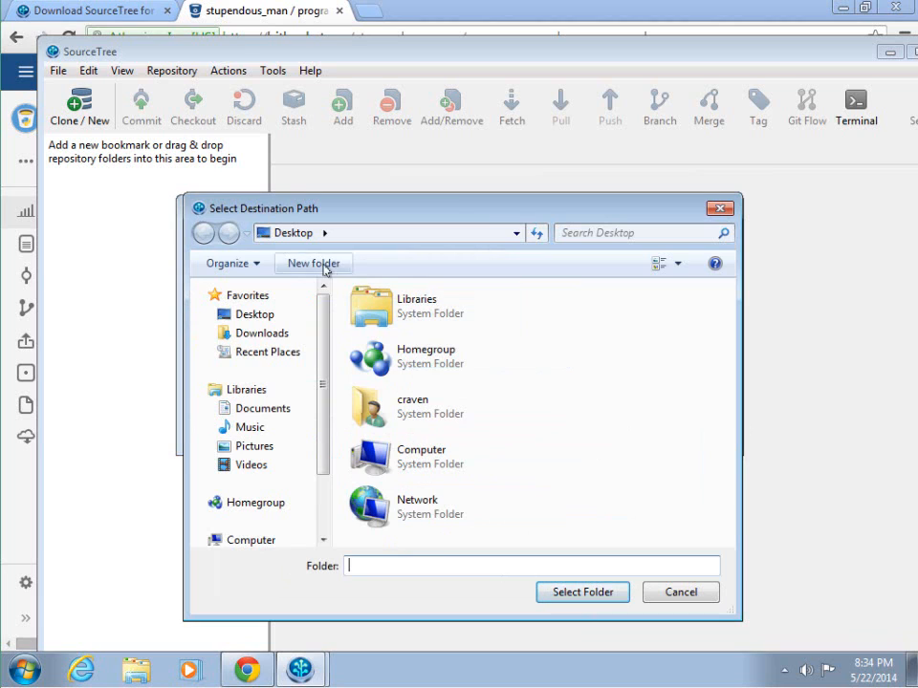
Step: Create a CMSC 150 folder on the Desktop, select it as destination, and start cloning
{"action": "left_click", "coordinate": [326, 266]}
{"action": "type", "text": "CMSC 150"}
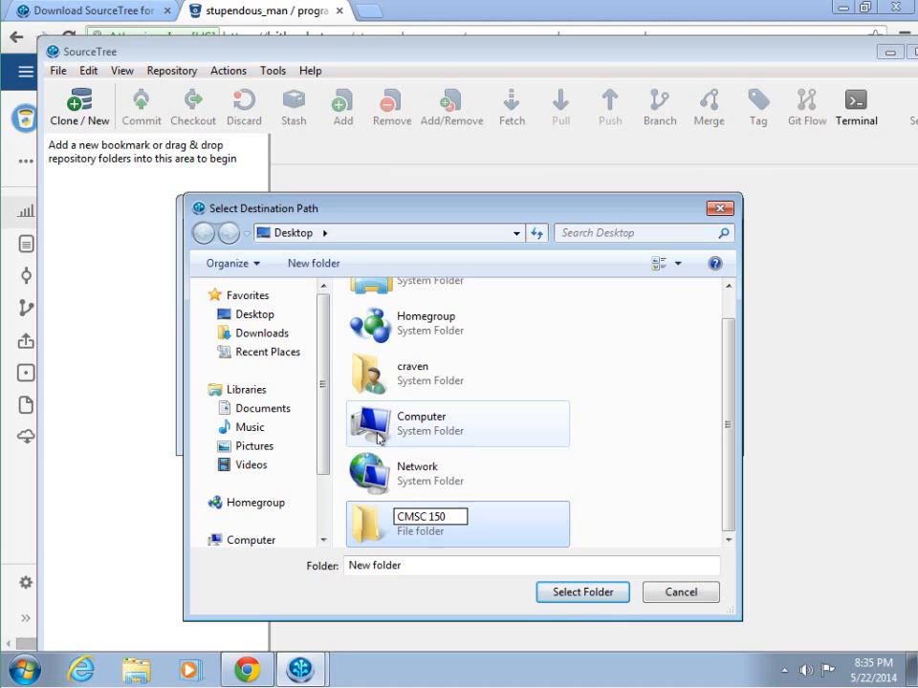
{"action": "key", "text": "Return"}
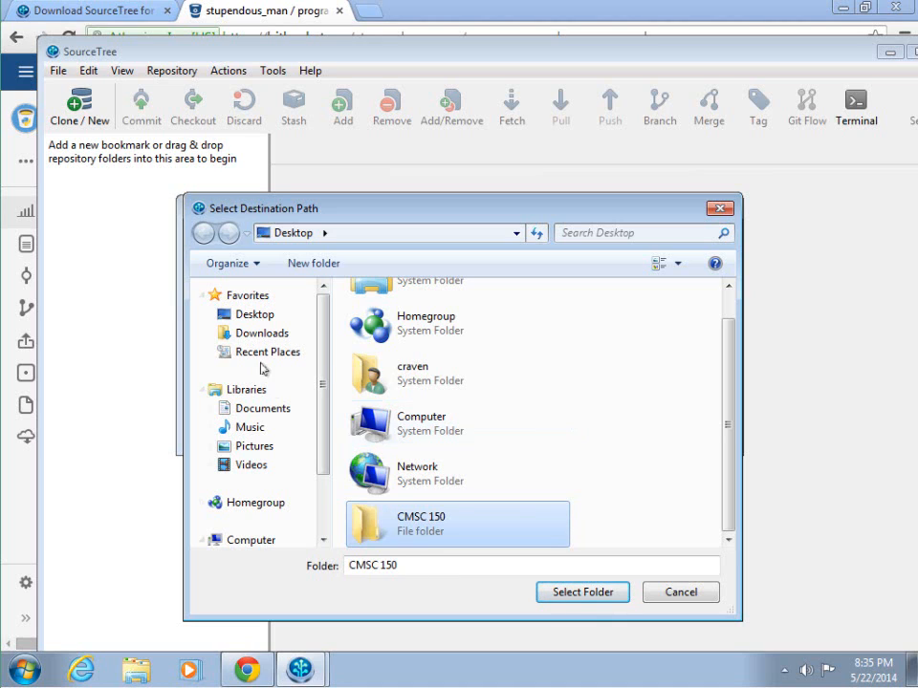
{"action": "double_click", "coordinate": [432, 524]}
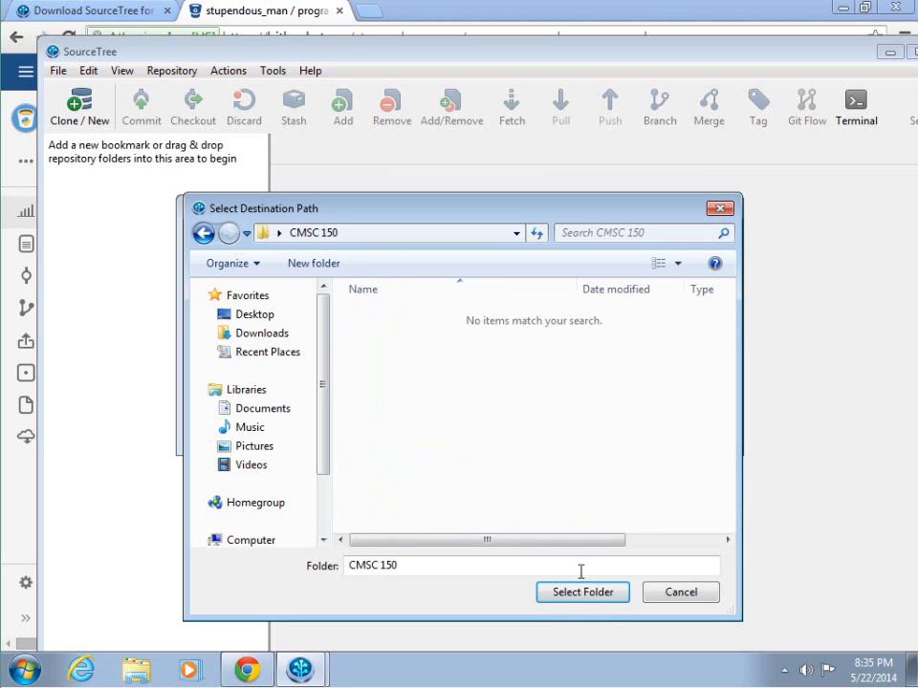
{"action": "left_click", "coordinate": [601, 600]}
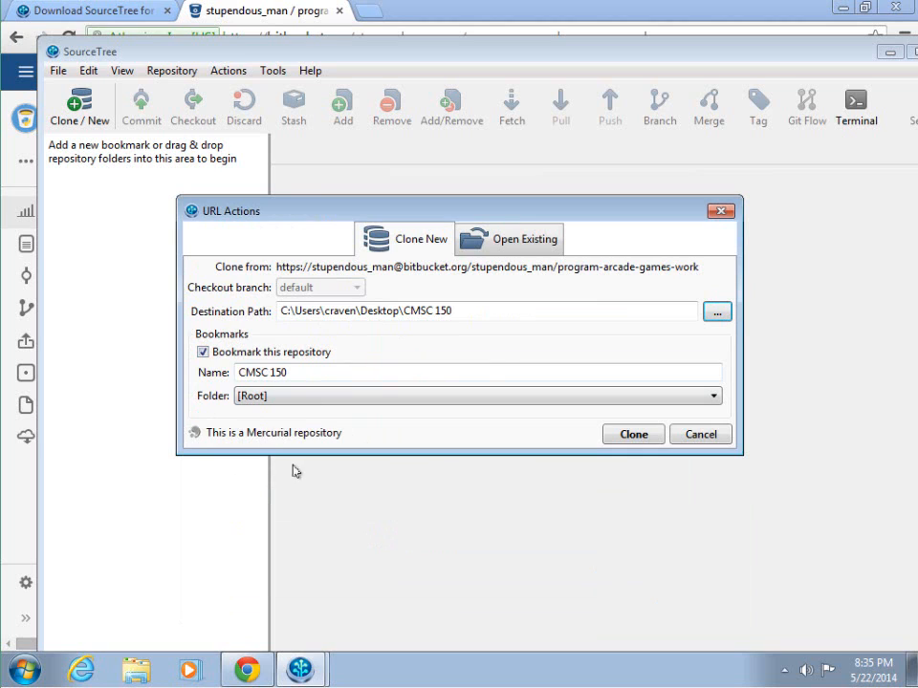
{"action": "left_click", "coordinate": [637, 436]}
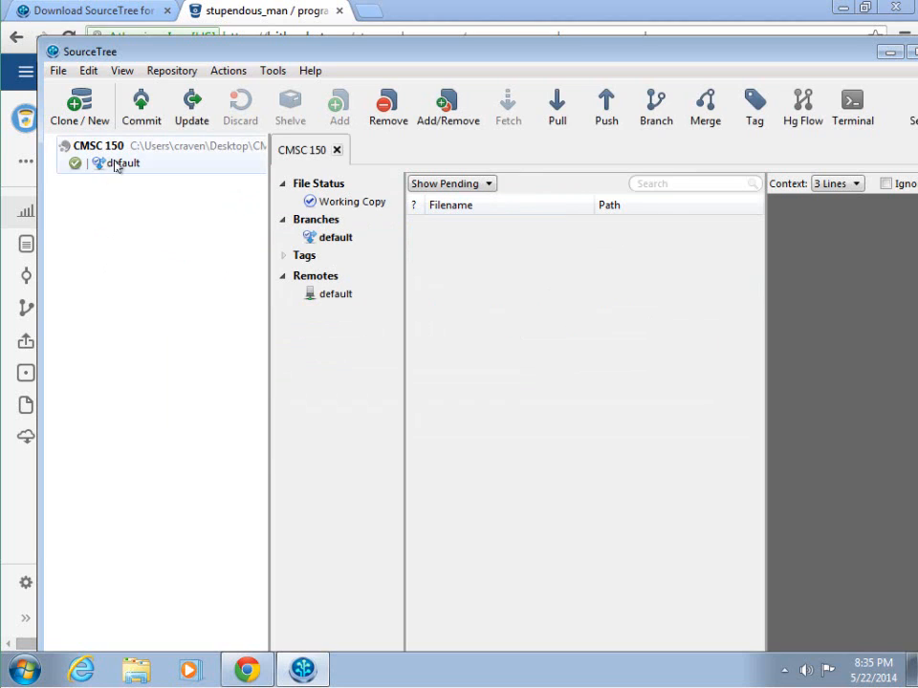
Step: Show the CMSC 150 repository's Working Copy status, reposition the window, and minimize SourceTree
{"action": "left_click", "coordinate": [116, 164]}
{"action": "left_click", "coordinate": [338, 204]}
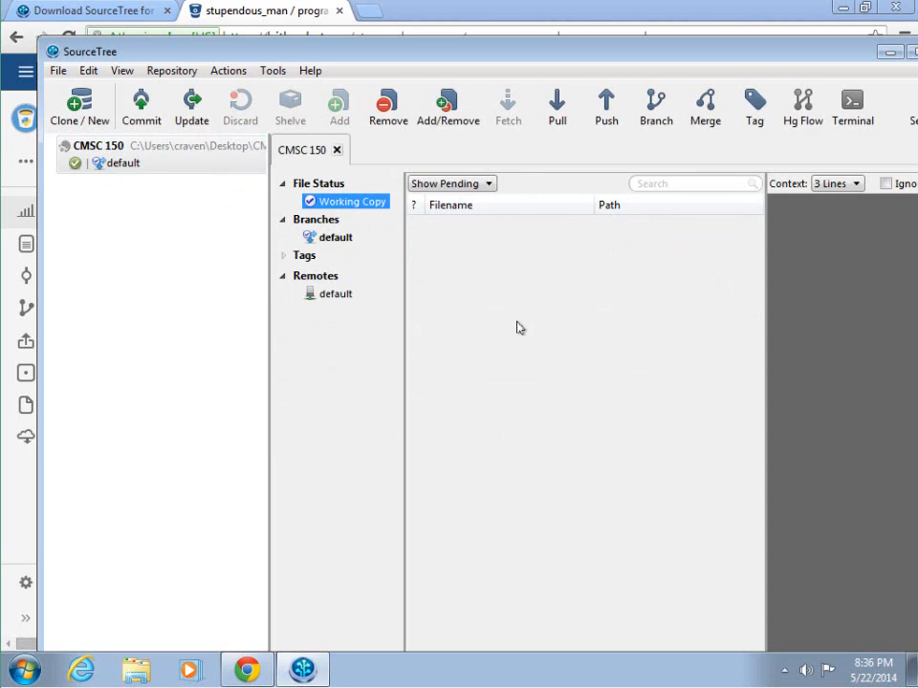
{"action": "left_click_drag", "start_coordinate": [516, 55], "coordinate": [488, 86]}
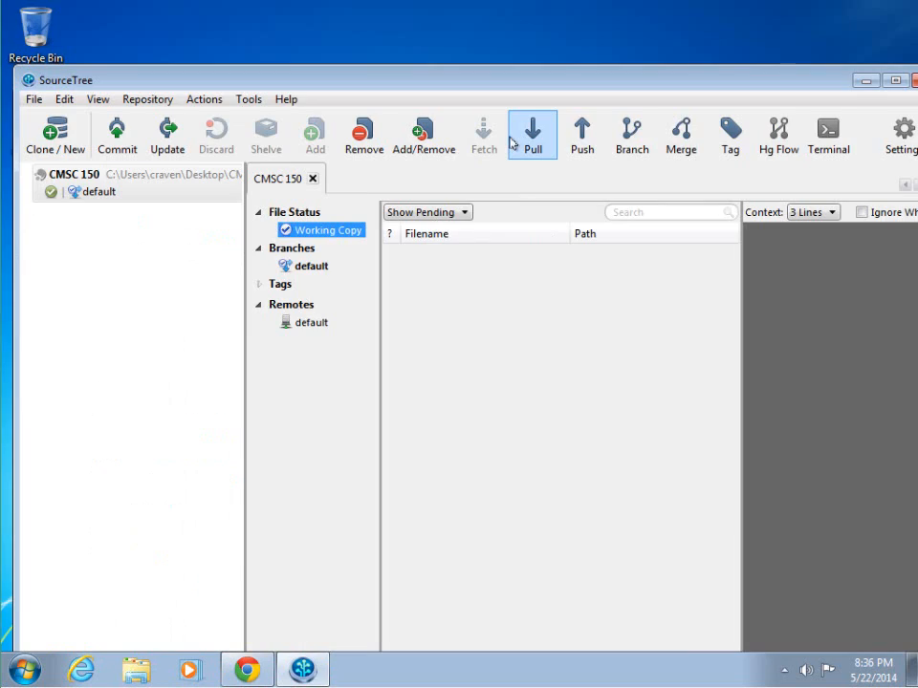
{"action": "left_click_drag", "start_coordinate": [724, 86], "coordinate": [820, 82]}
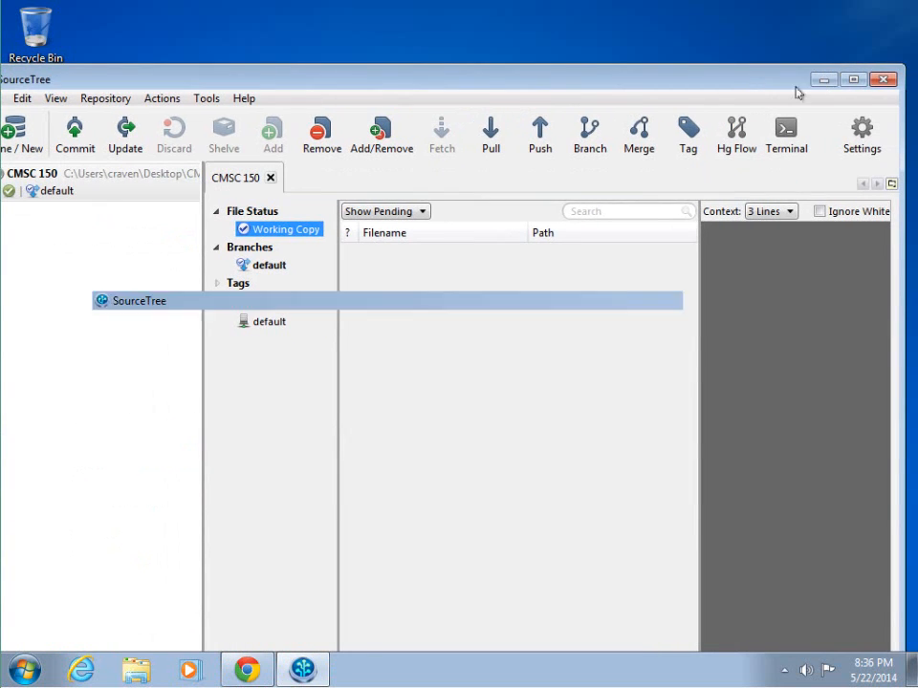
{"action": "left_click", "coordinate": [823, 79]}
Step: Open CMSC 150, then Worksheets, and open worksheet_01.txt in Notepad
{"action": "left_click", "coordinate": [41, 121]}
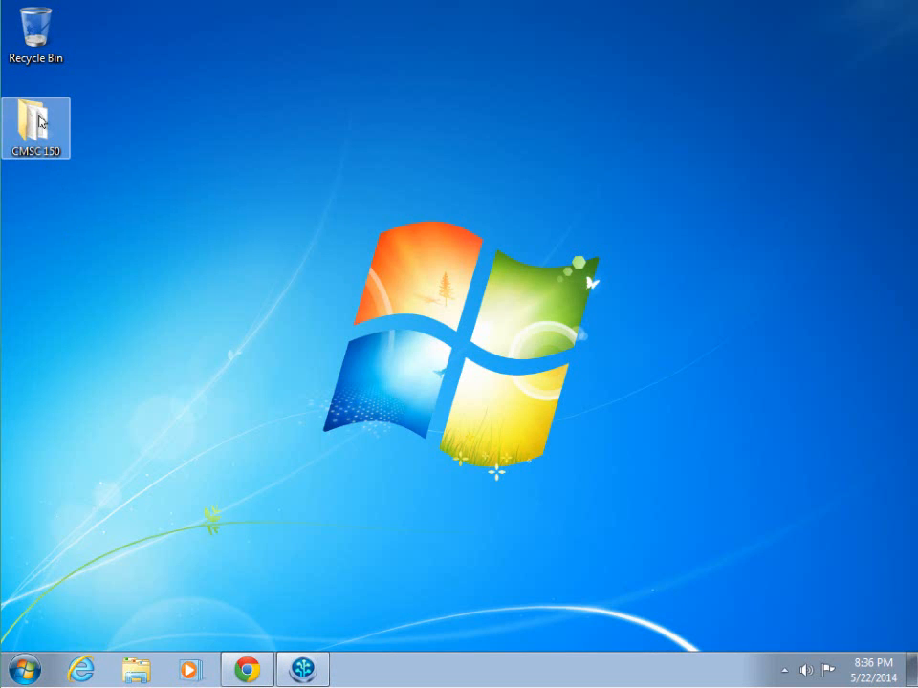
{"action": "double_click", "coordinate": [40, 121]}
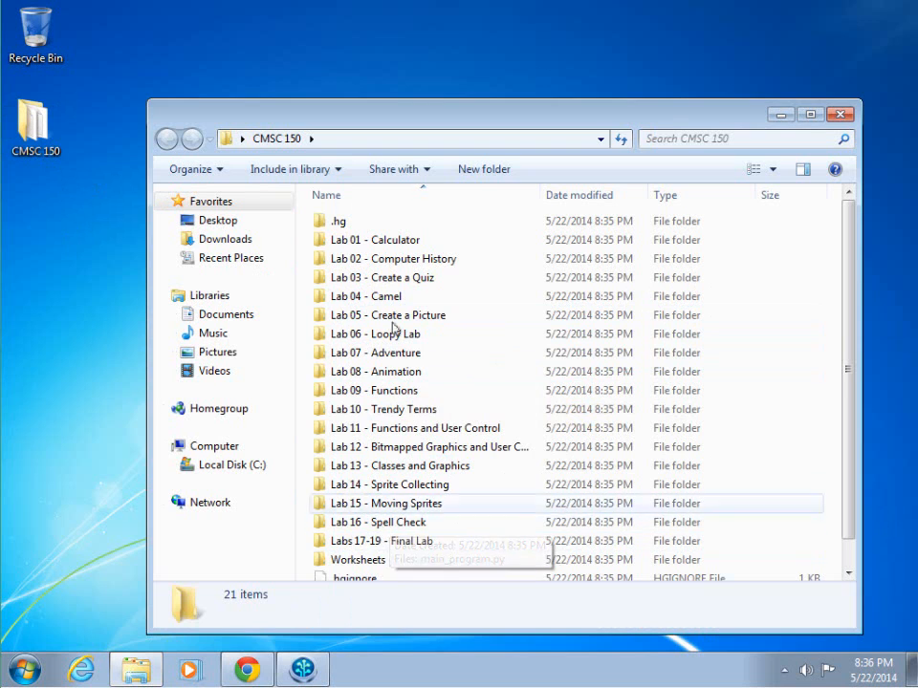
{"action": "left_click_drag", "start_coordinate": [404, 112], "coordinate": [367, 27]}
{"action": "double_click", "coordinate": [321, 475]}
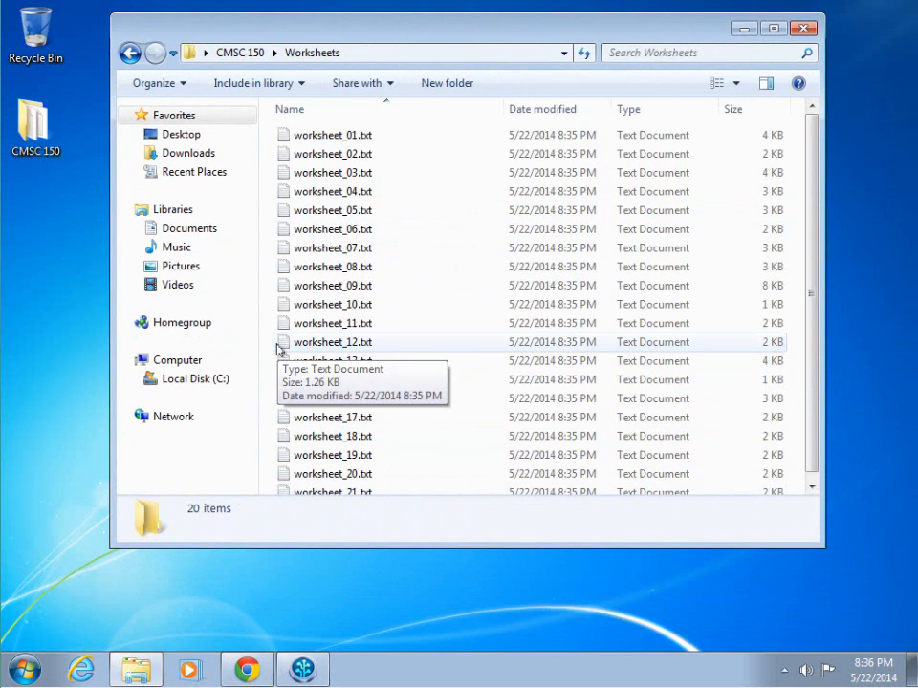
{"action": "double_click", "coordinate": [323, 135]}
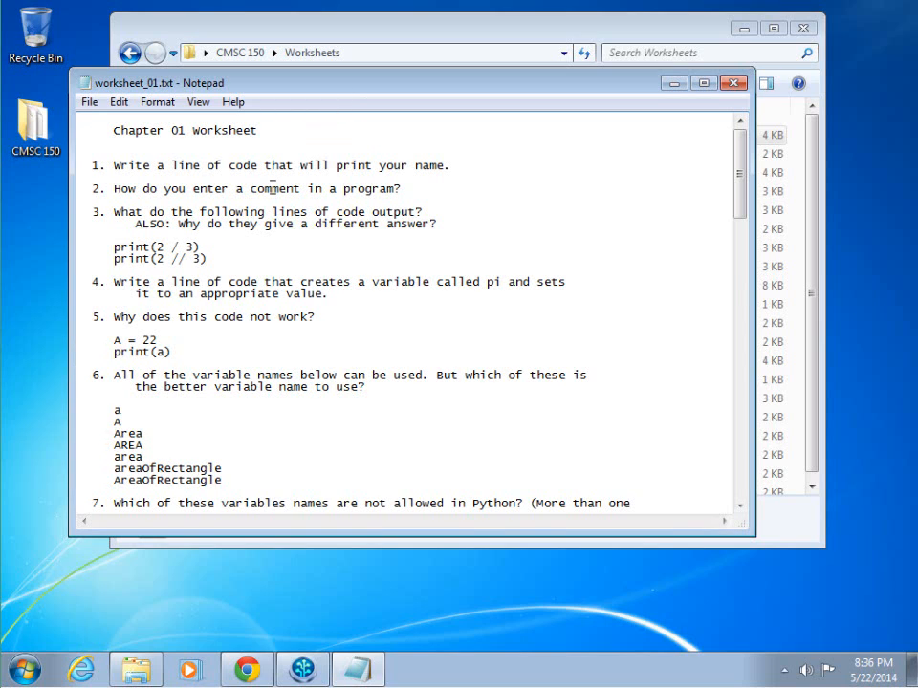
Step: Add a print statement greeting the author by name under question 1, save, and close Notepad
{"action": "key", "text": "Return"}
{"action": "type", "text": "p"}
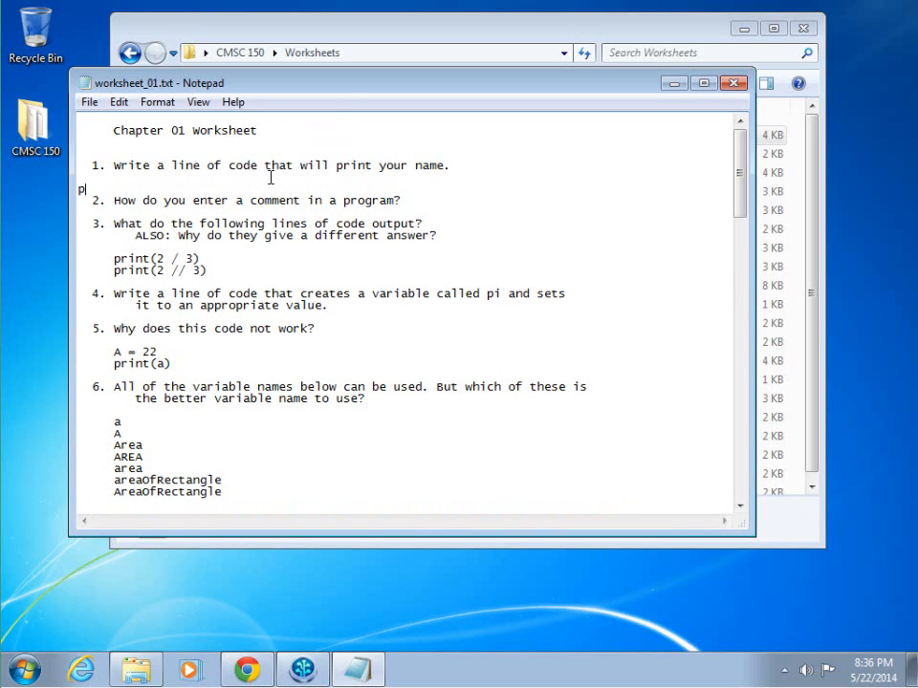
{"action": "type", "text": "rint(\"Hello Paul Craven\")"}
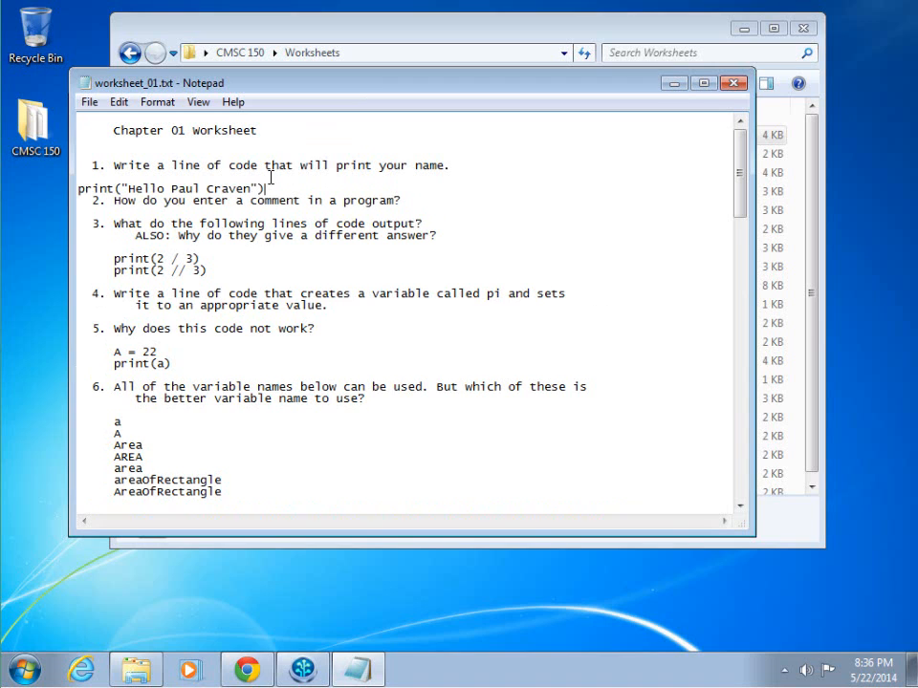
{"action": "key", "text": "Return"}
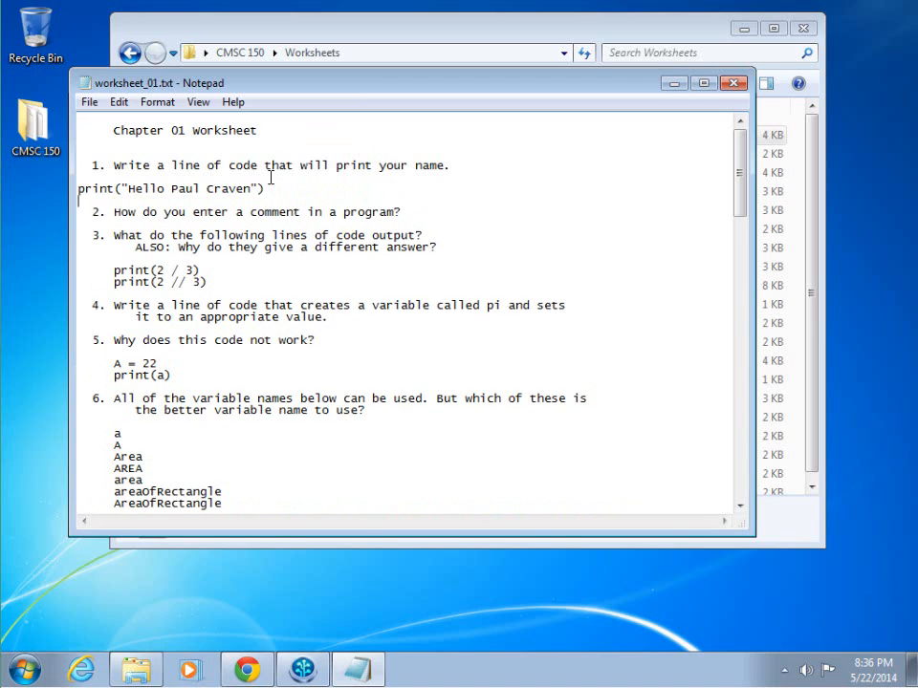
{"action": "left_click", "coordinate": [94, 106]}
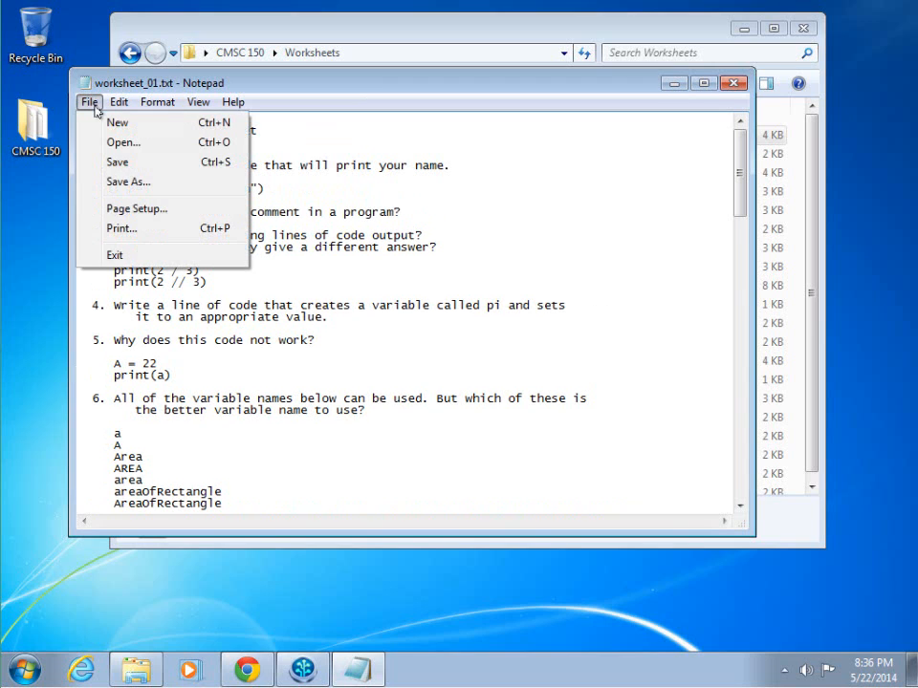
{"action": "left_click", "coordinate": [113, 162]}
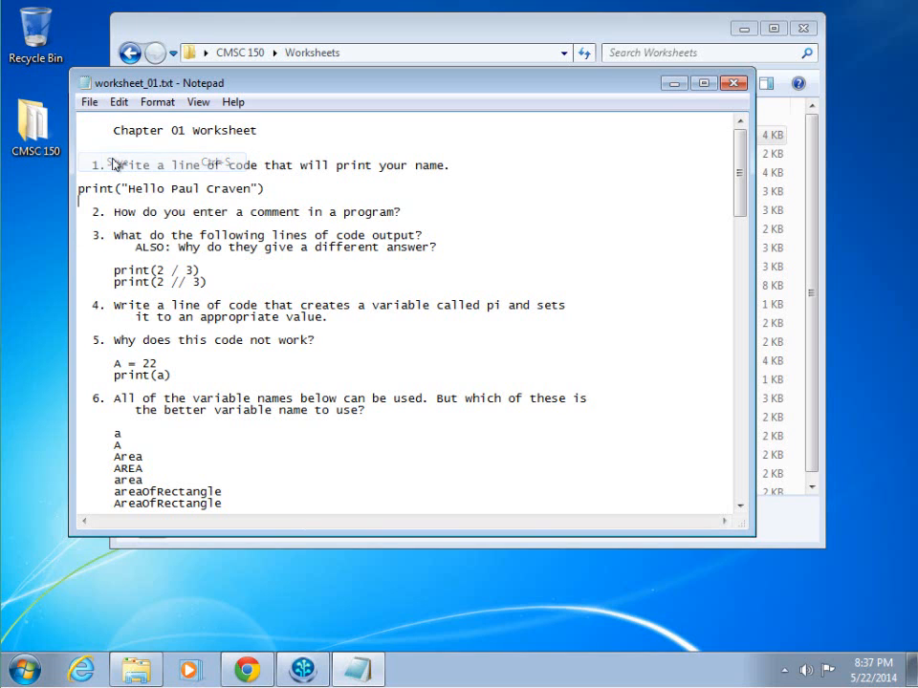
{"action": "left_click", "coordinate": [733, 84]}
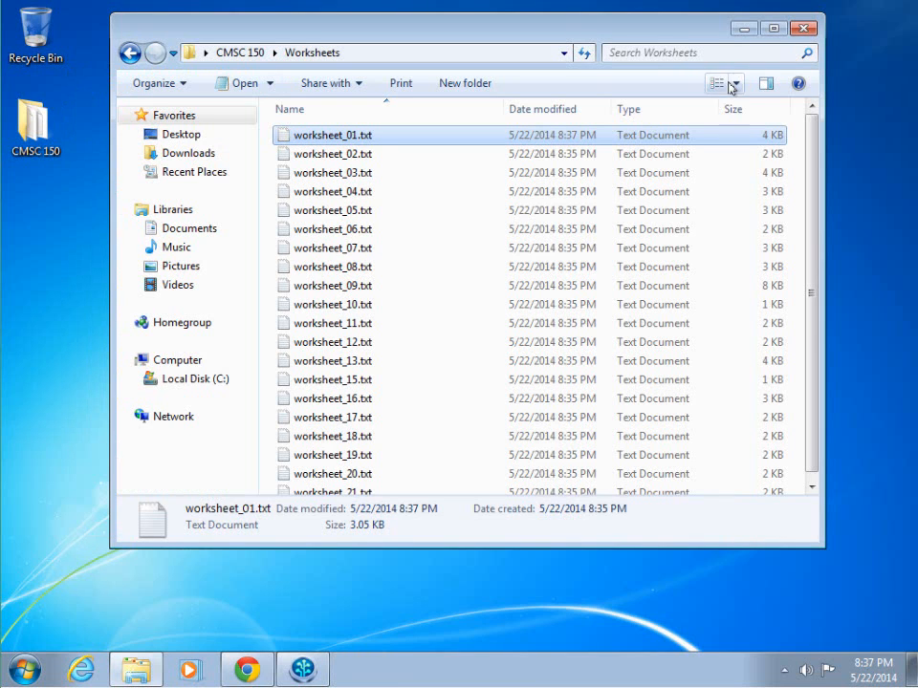
Step: Maximize SourceTree, review worksheet_01.txt's two added lines, and open the Commit dialog
{"action": "left_click", "coordinate": [304, 670]}
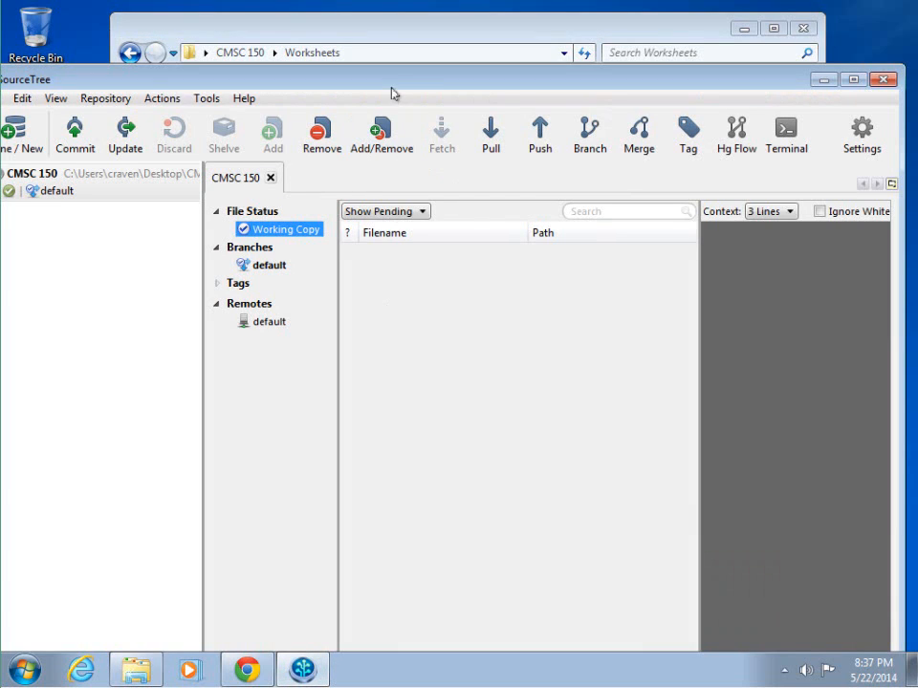
{"action": "double_click", "coordinate": [392, 86]}
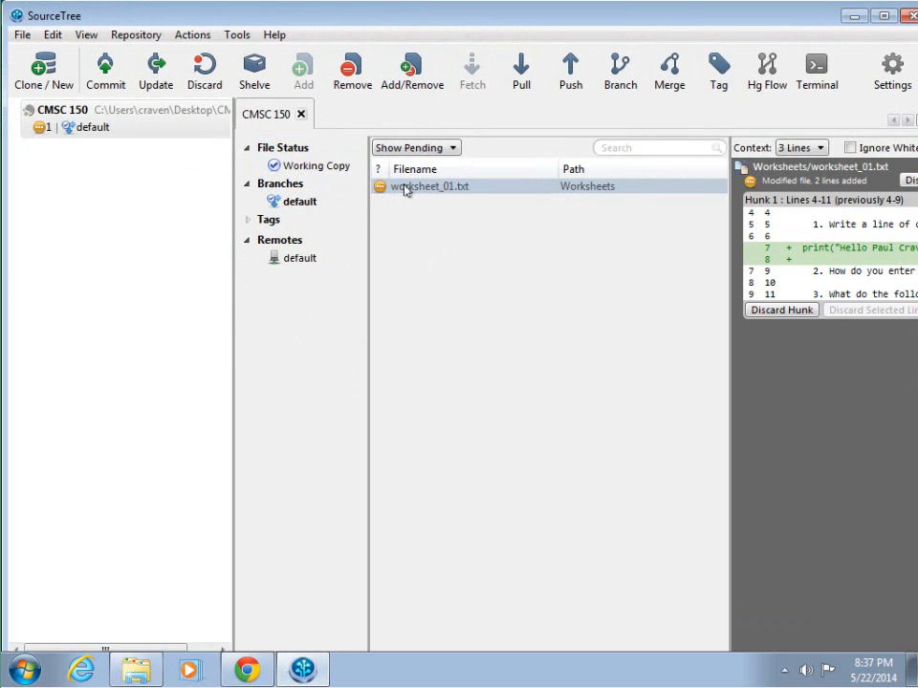
{"action": "double_click", "coordinate": [467, 22]}
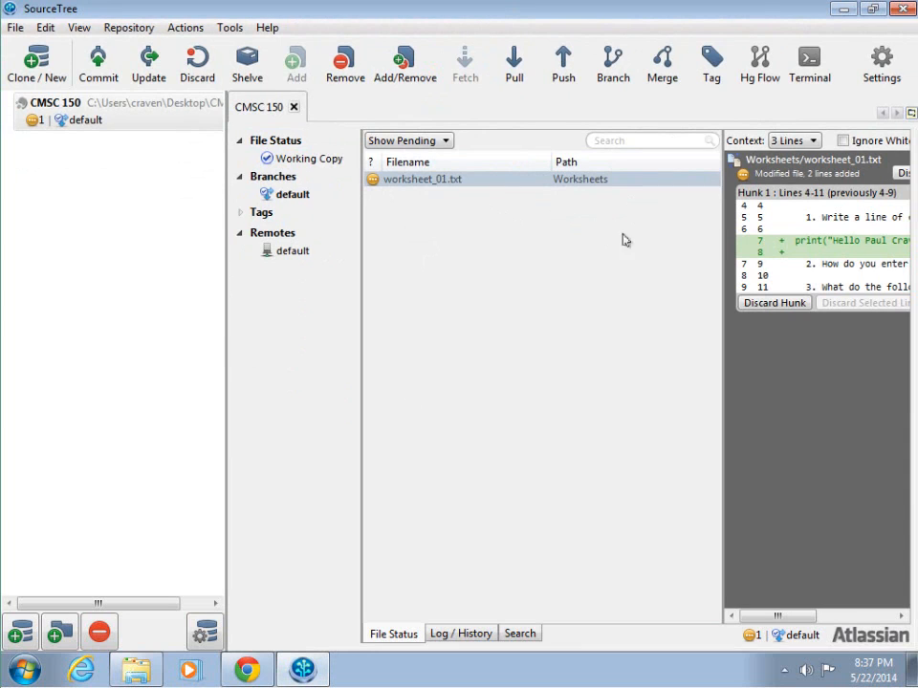
{"action": "left_click_drag", "start_coordinate": [719, 238], "coordinate": [595, 238]}
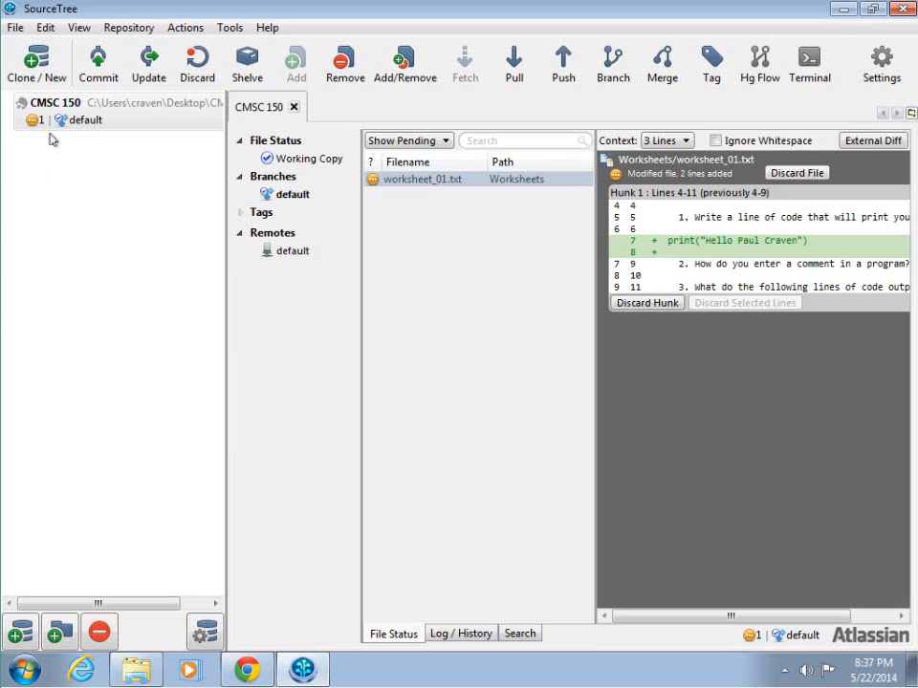
{"action": "left_click", "coordinate": [96, 67]}
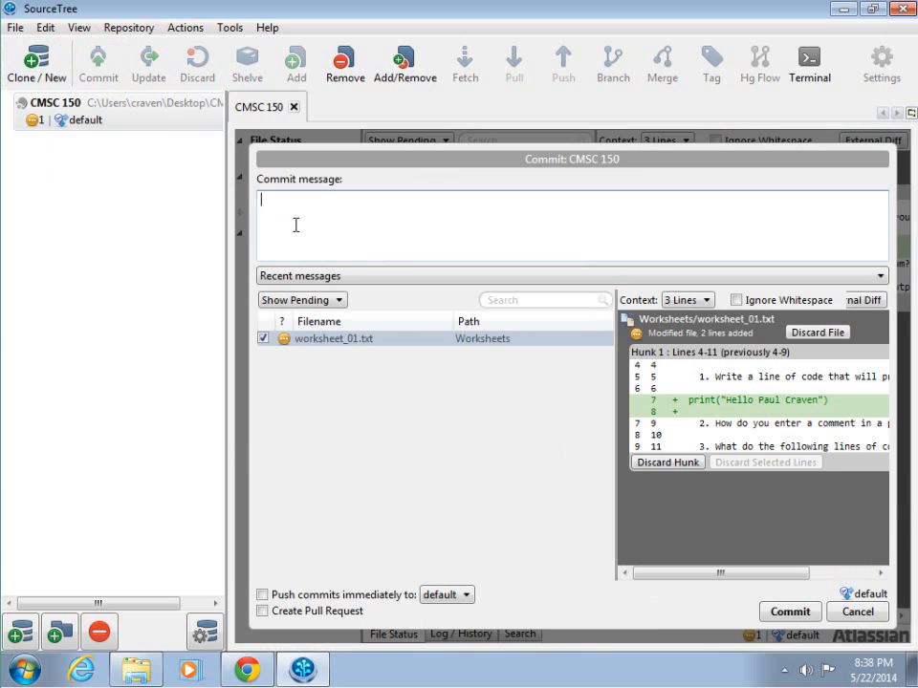
Step: Commit worksheet_01.txt with the message 'Worked on worksheet 1.'
{"action": "type", "text": "Worked on wo"}
{"action": "key", "text": "BackSpace"}
{"action": "type", "text": "orksheet 1."}
{"action": "left_click", "coordinate": [786, 614]}
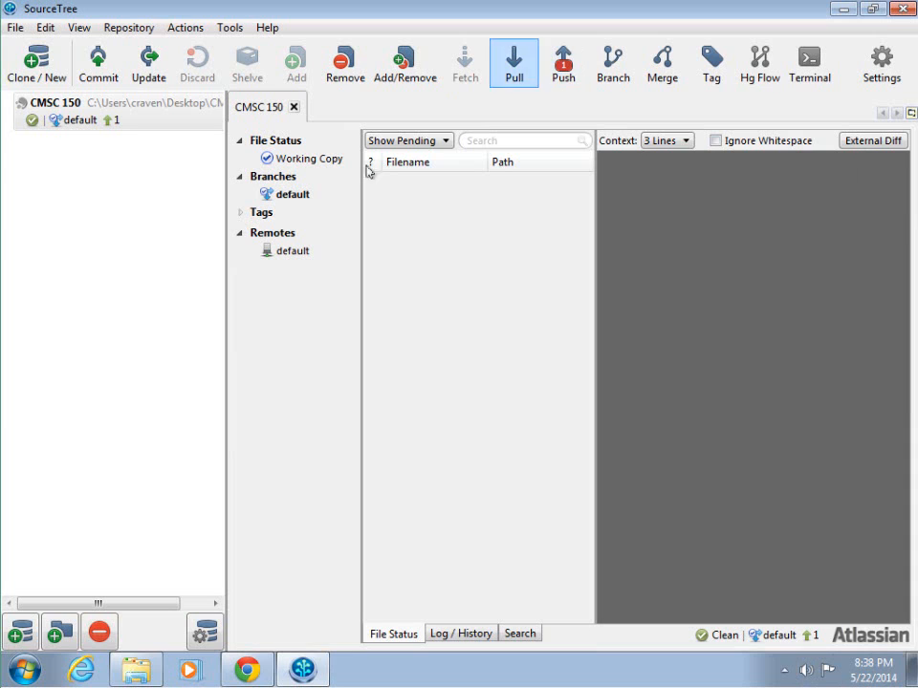
Step: Push the commit to the default remote, then check the Bitbucket fork in Chrome
{"action": "left_click", "coordinate": [566, 71]}
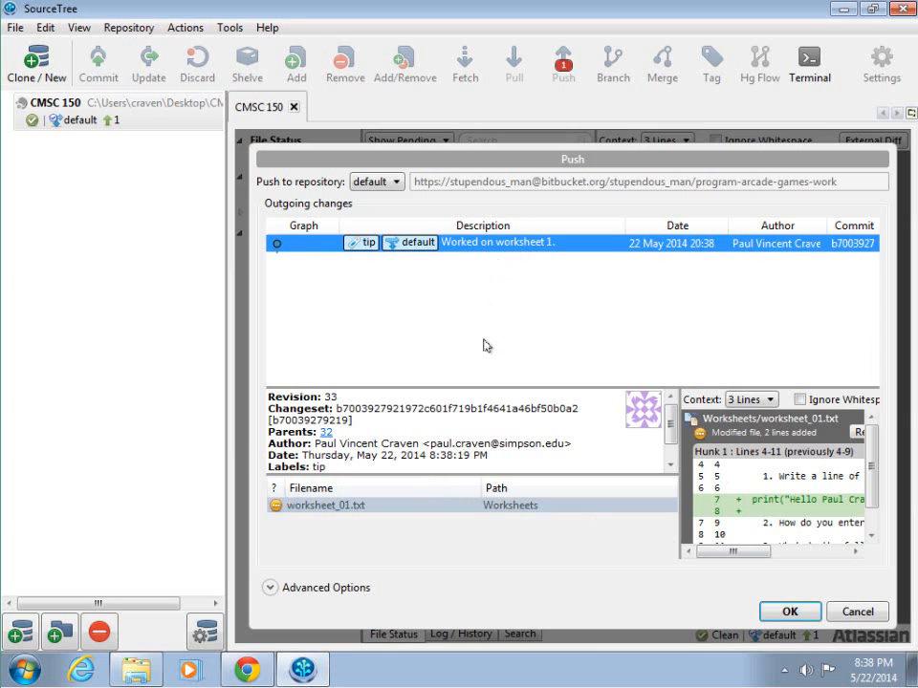
{"action": "left_click", "coordinate": [791, 613]}
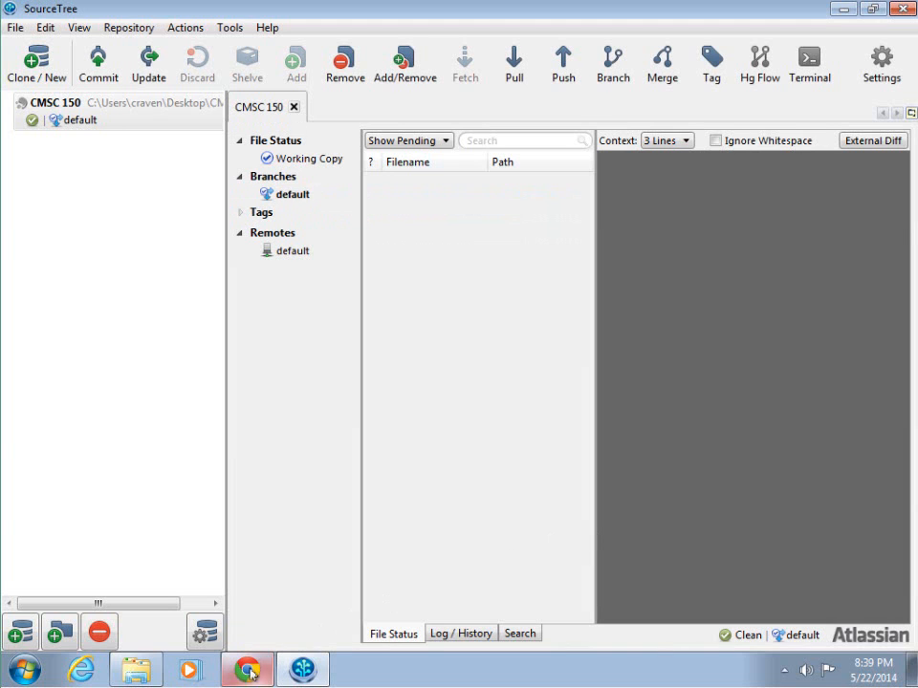
{"action": "left_click", "coordinate": [261, 673]}
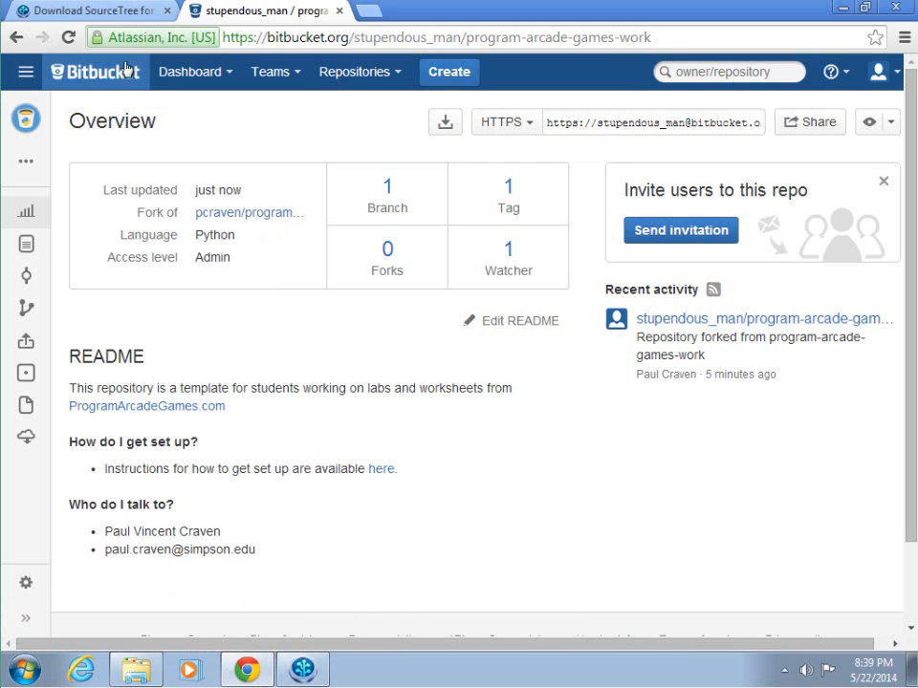
Step: Reload the Bitbucket fork overview to confirm the pushed commit, then minimize Chrome
{"action": "left_click", "coordinate": [67, 38]}
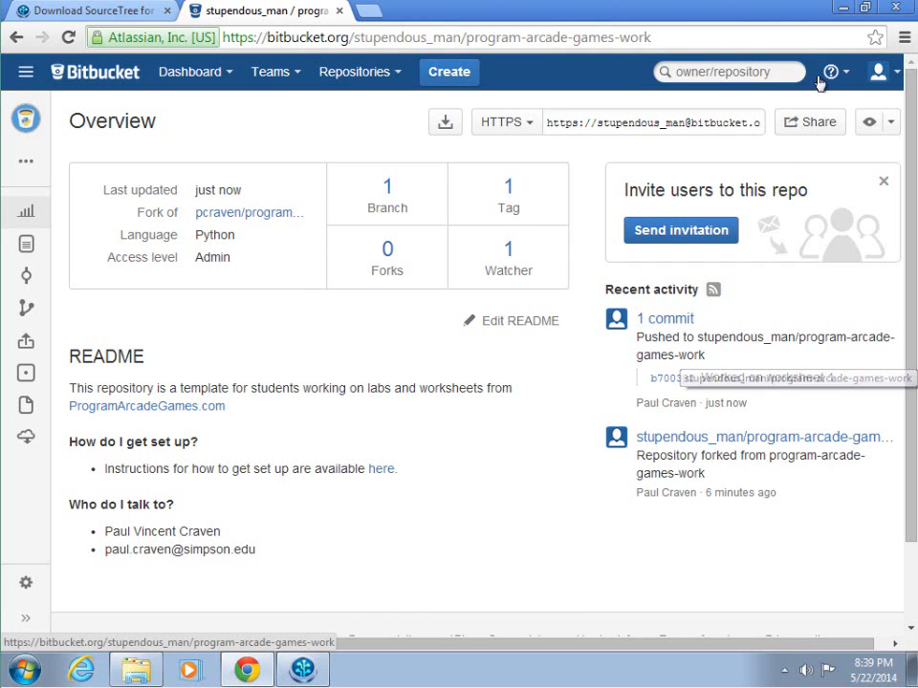
{"action": "left_click", "coordinate": [843, 13]}
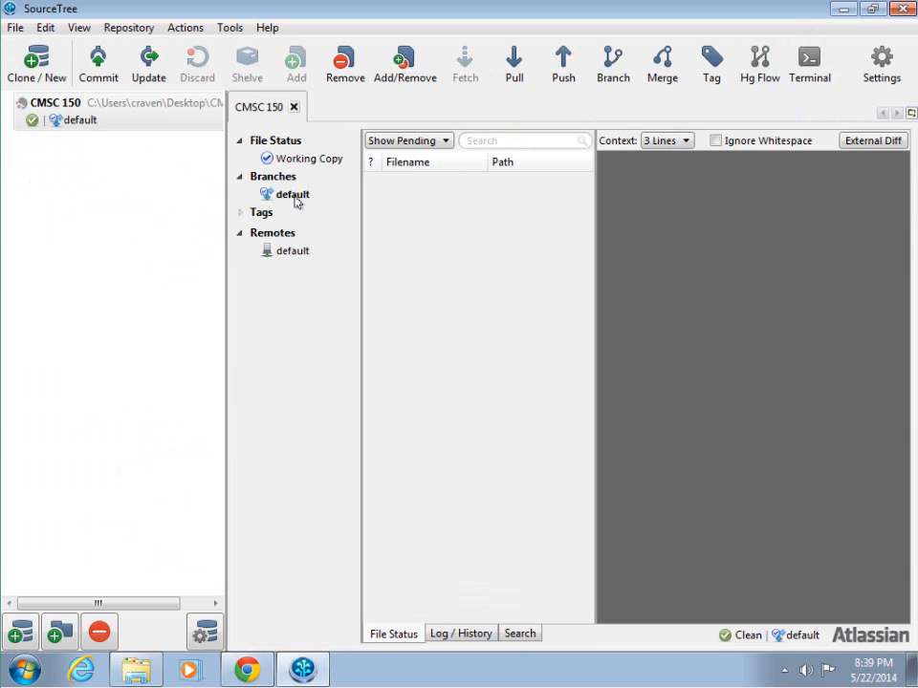
{"action": "left_click", "coordinate": [290, 158]}
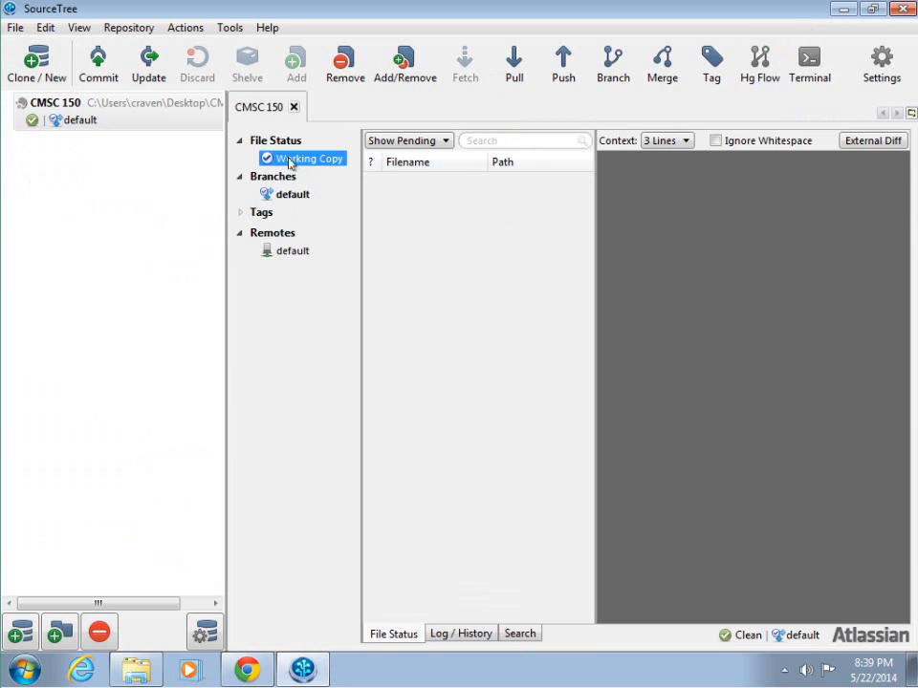
{"action": "left_click", "coordinate": [292, 195]}
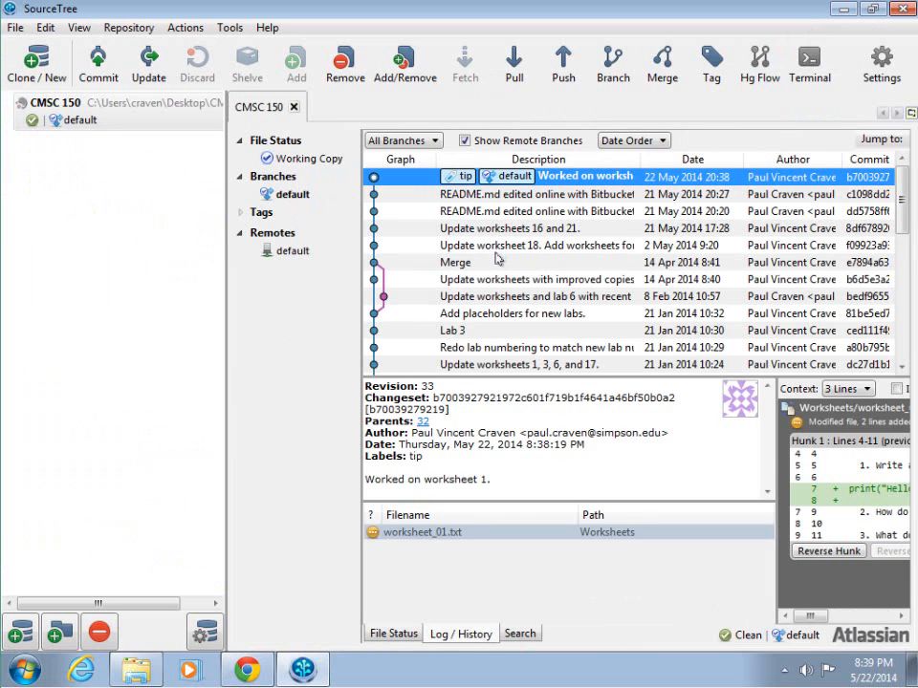
{"action": "left_click_drag", "start_coordinate": [899, 220], "coordinate": [901, 375]}
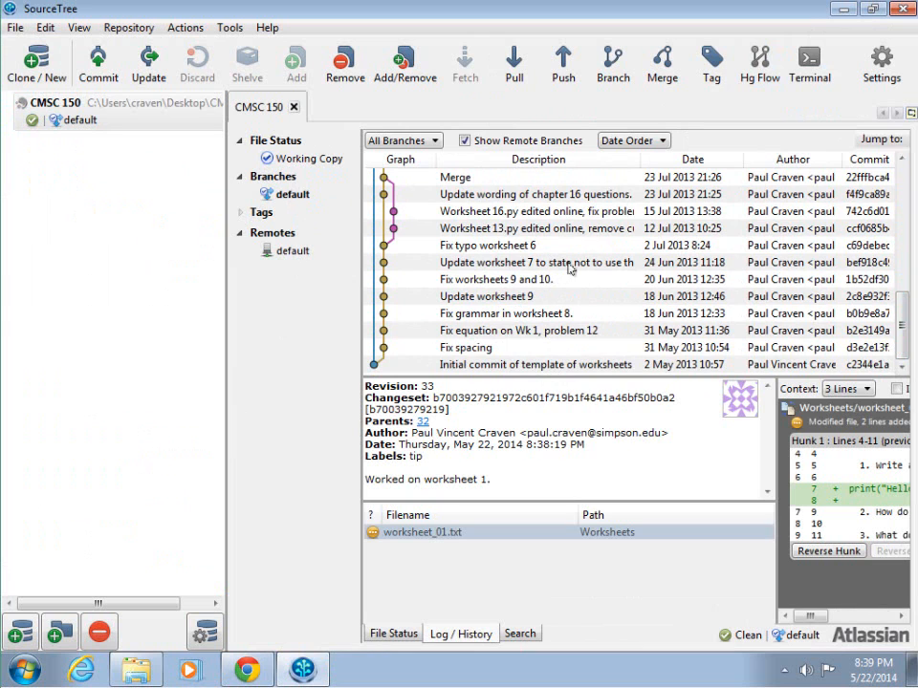
{"action": "scroll", "coordinate": [593, 241], "scroll_direction": "up", "scroll_amount": 8}
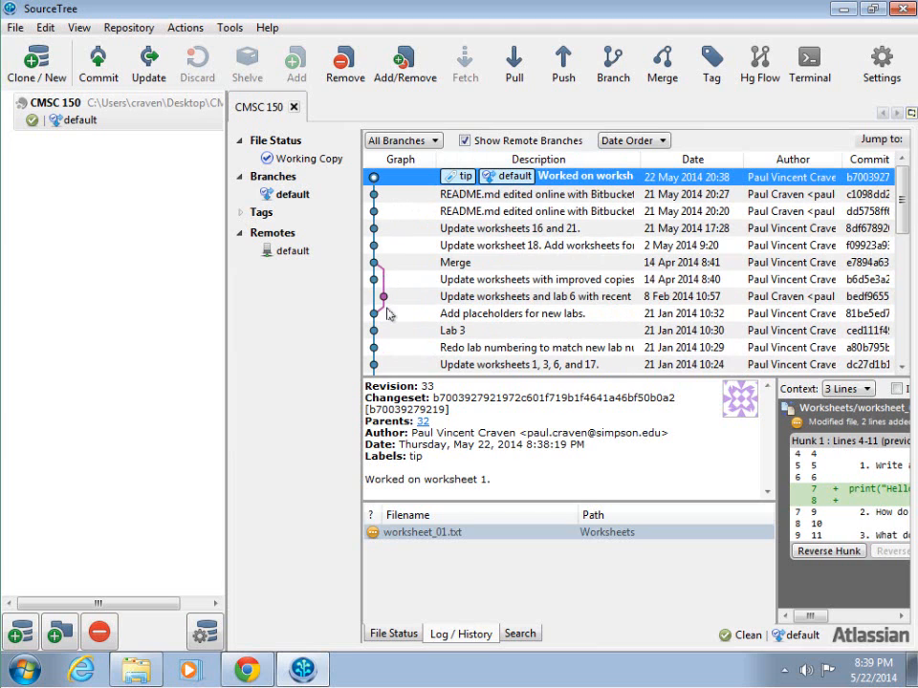
{"action": "left_click", "coordinate": [490, 242]}
{"action": "left_click", "coordinate": [490, 279]}
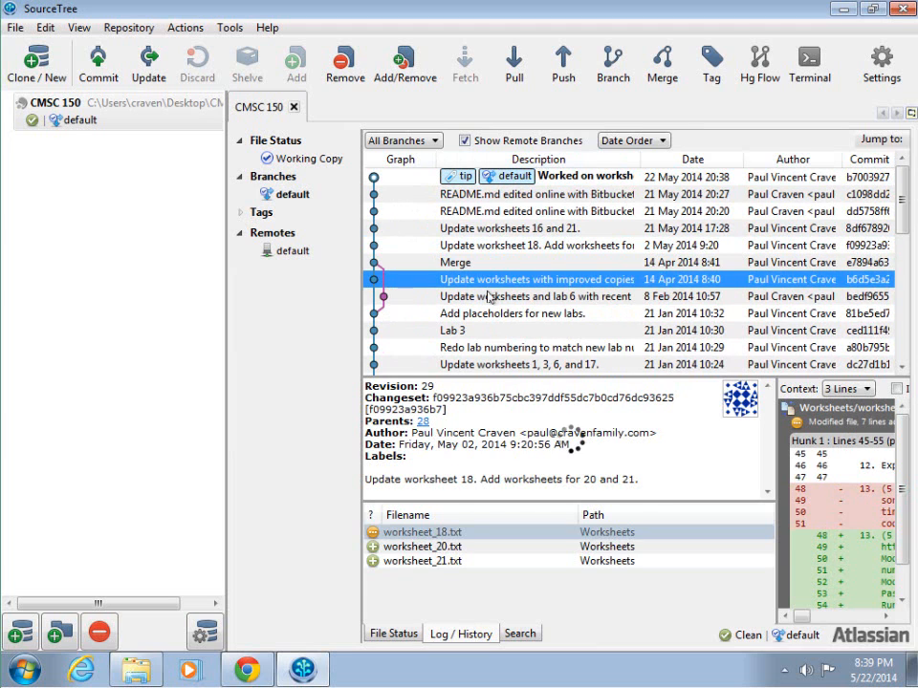
{"action": "left_click", "coordinate": [490, 316]}
{"action": "left_click", "coordinate": [488, 347]}
{"action": "left_click", "coordinate": [484, 363]}
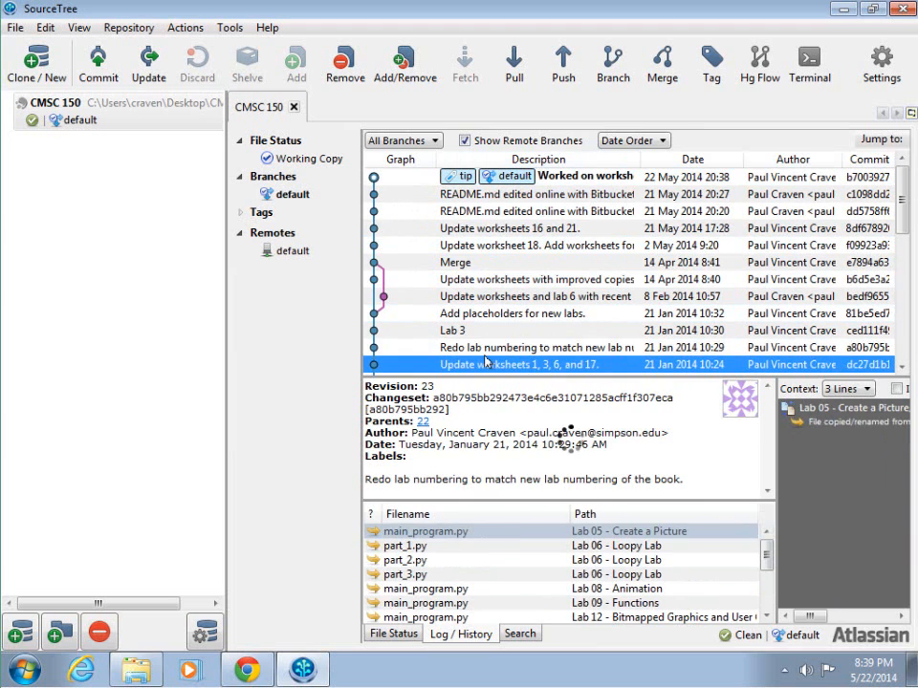
{"action": "left_click", "coordinate": [518, 179]}
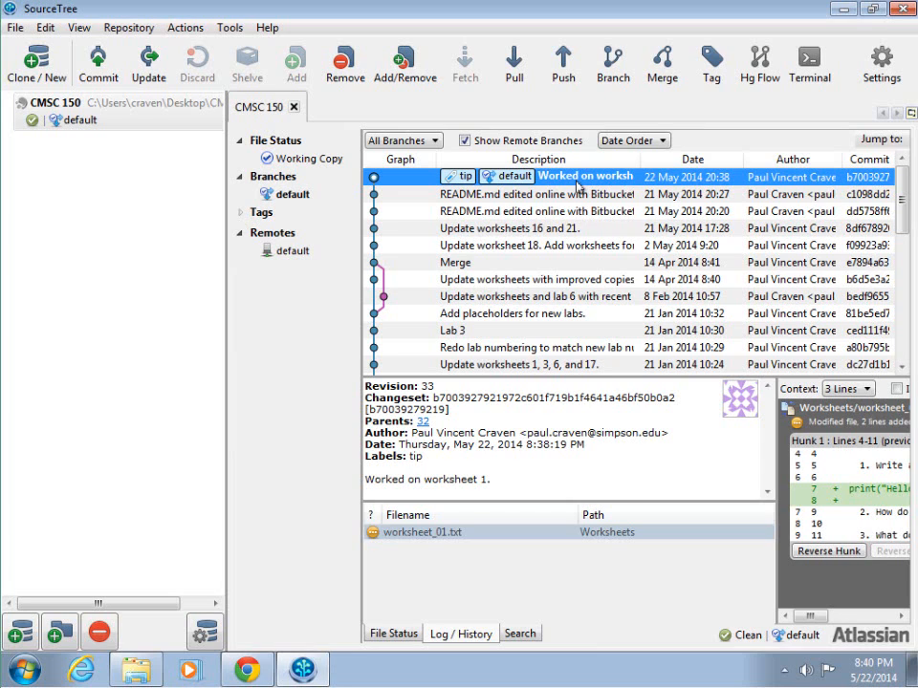
{"action": "left_click", "coordinate": [282, 194]}
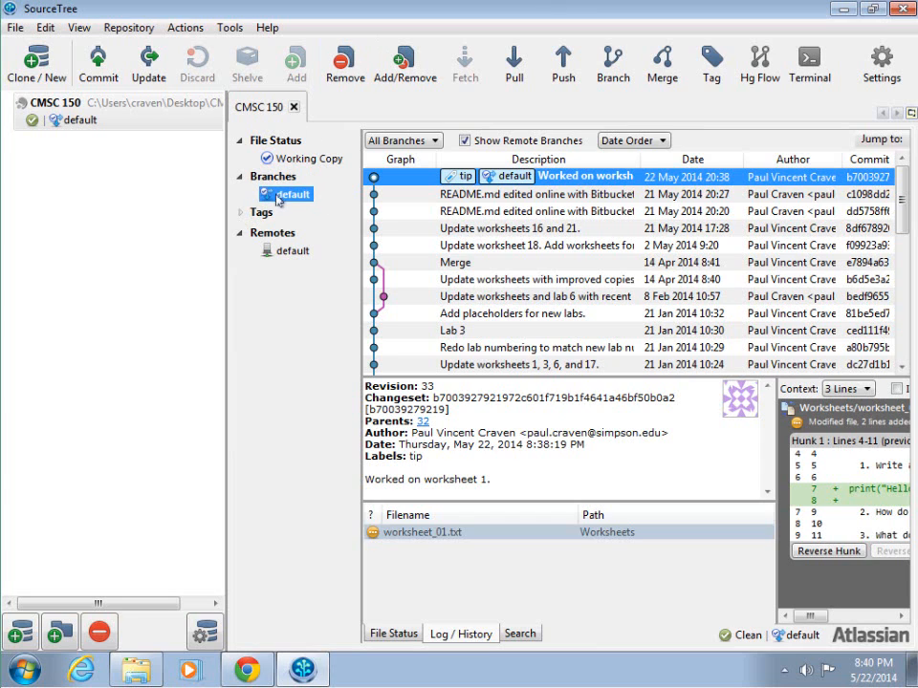
{"action": "left_click", "coordinate": [286, 163]}
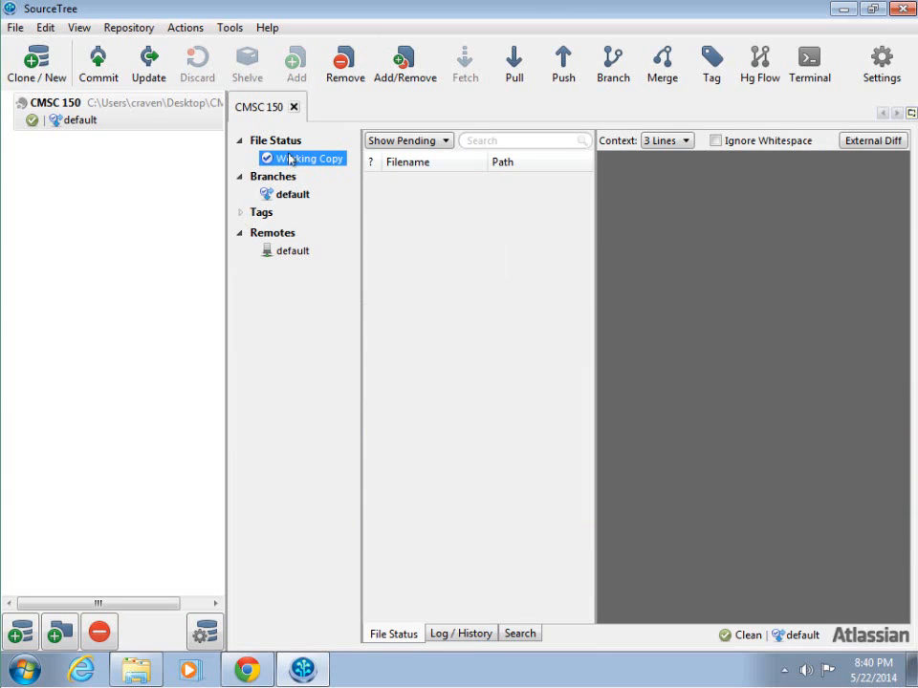
{"action": "left_click", "coordinate": [291, 194]}
{"action": "left_click", "coordinate": [287, 165]}
{"action": "left_click", "coordinate": [291, 195]}
{"action": "left_click", "coordinate": [294, 165]}
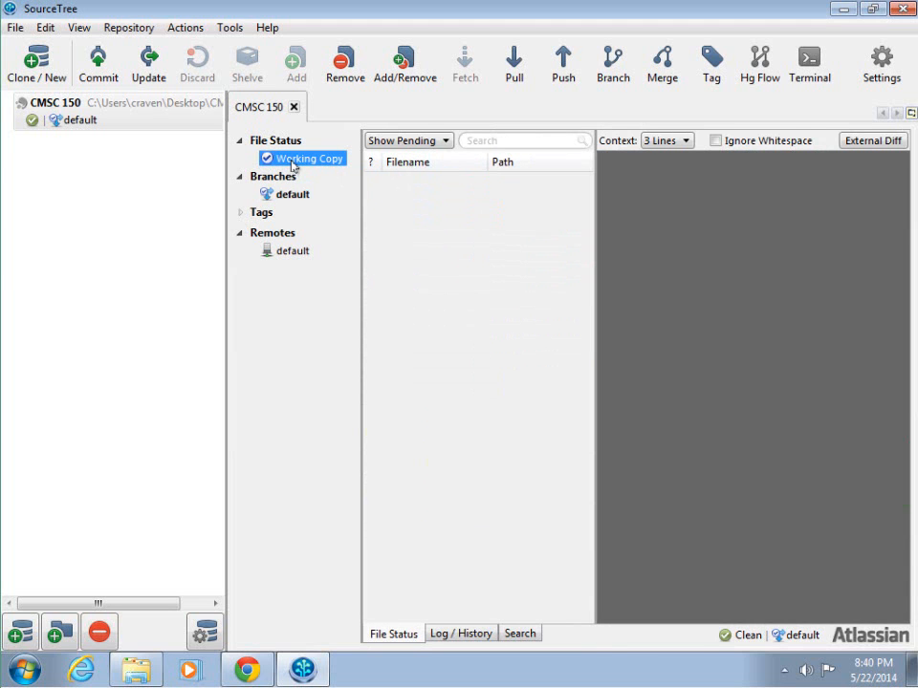